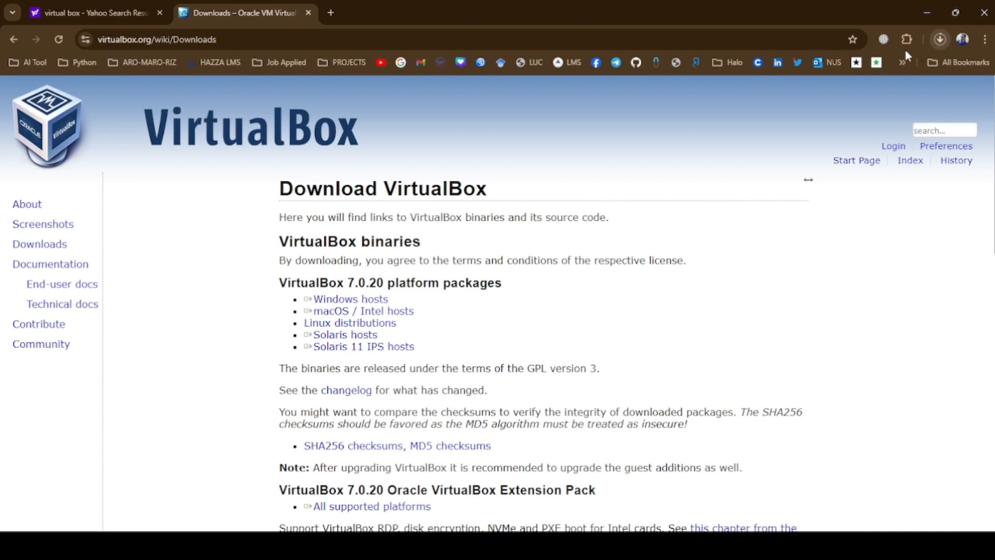
{"action": "left_click", "coordinate": [916, 95]}
{"action": "left_click", "coordinate": [724, 150]}
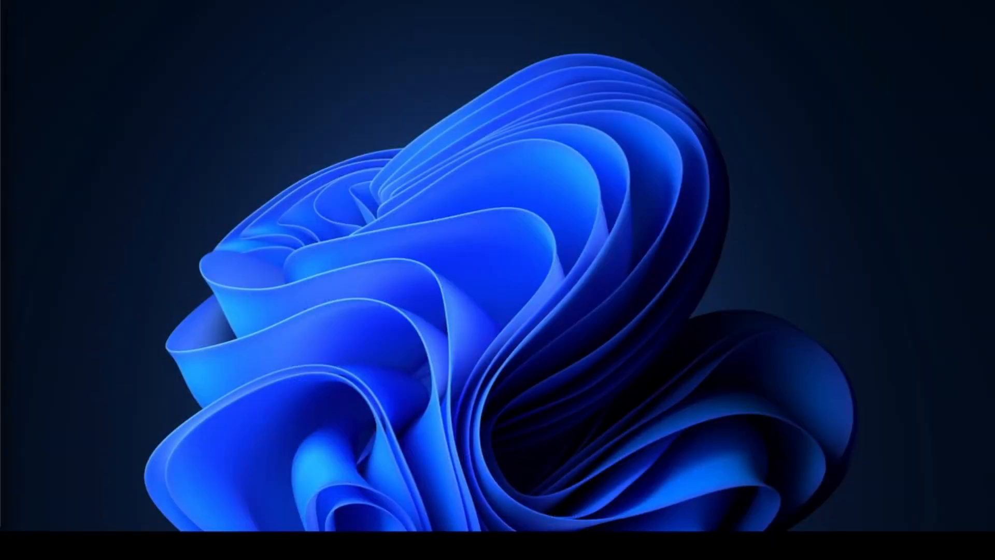
Search the Start menu for VirtualBox and launch Oracle VM VirtualBox
{"action": "key", "text": "super"}
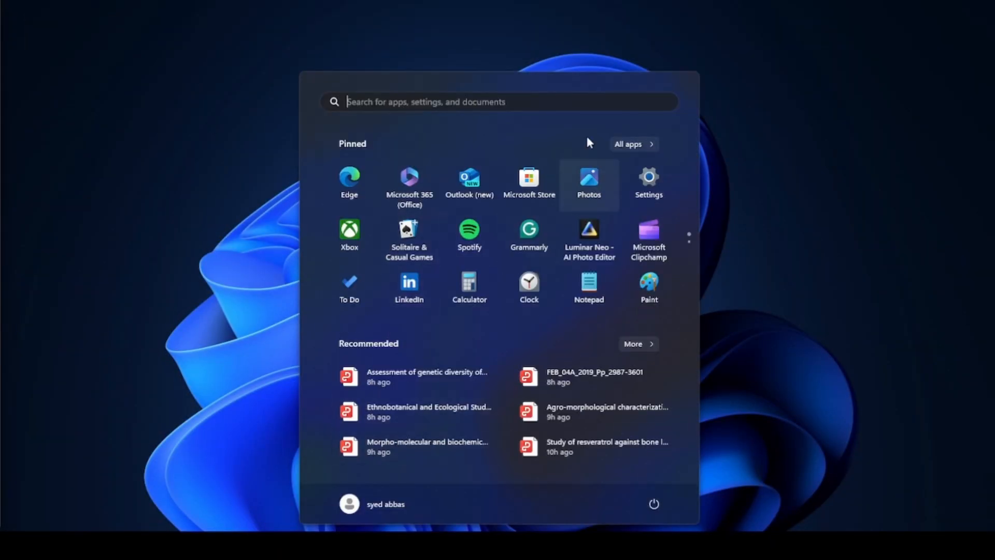
{"action": "type", "text": "v"}
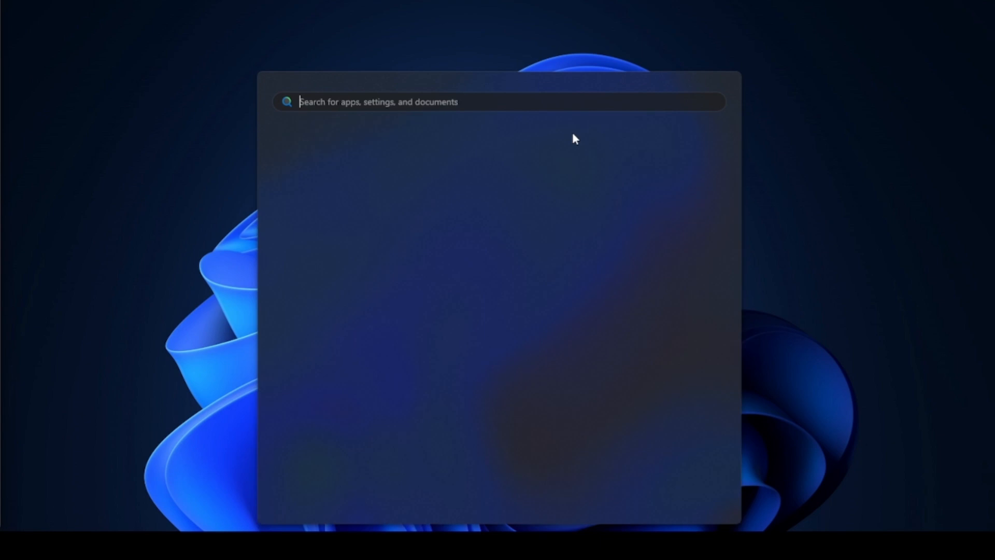
{"action": "type", "text": "irtu"}
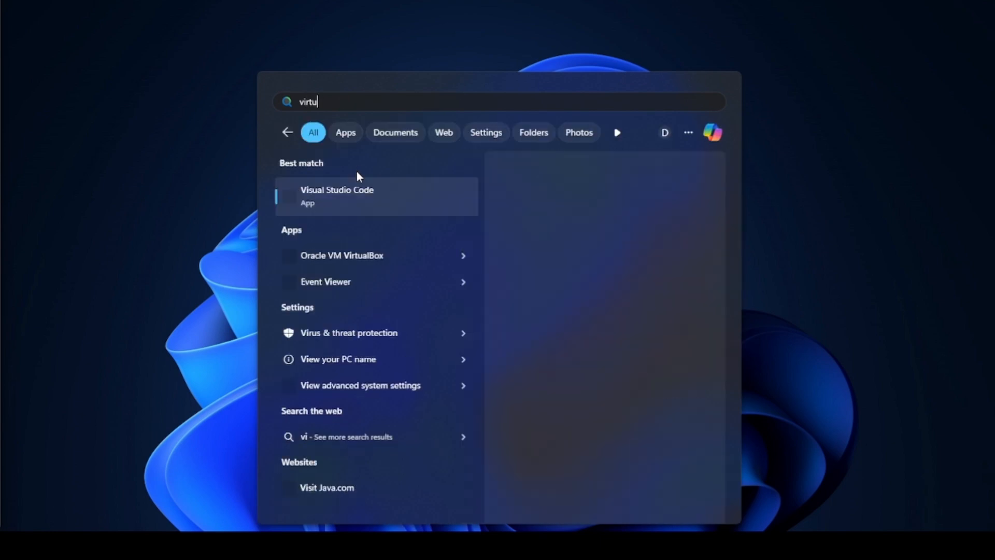
{"action": "left_click", "coordinate": [379, 191]}
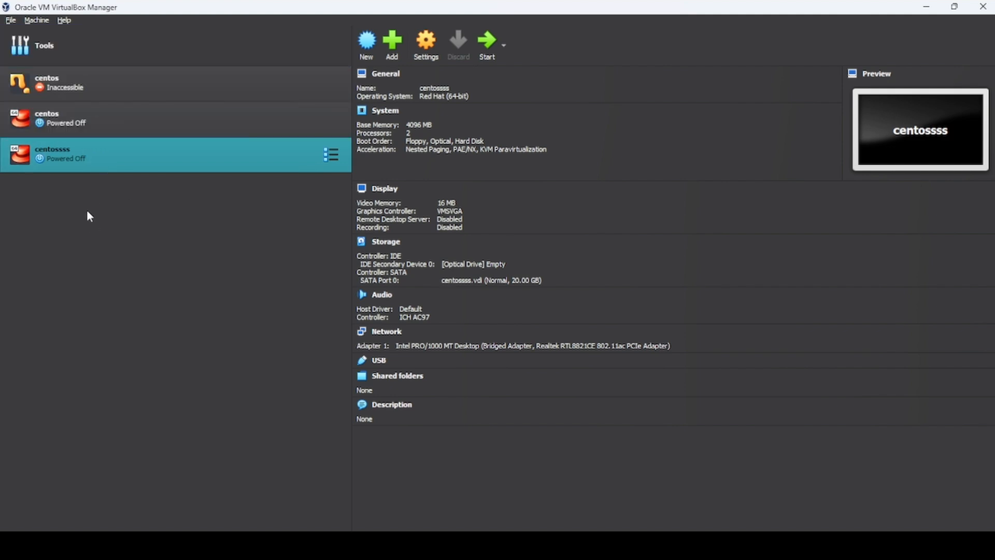
Start creating a new virtual machine and name it centos
{"action": "left_click", "coordinate": [39, 22]}
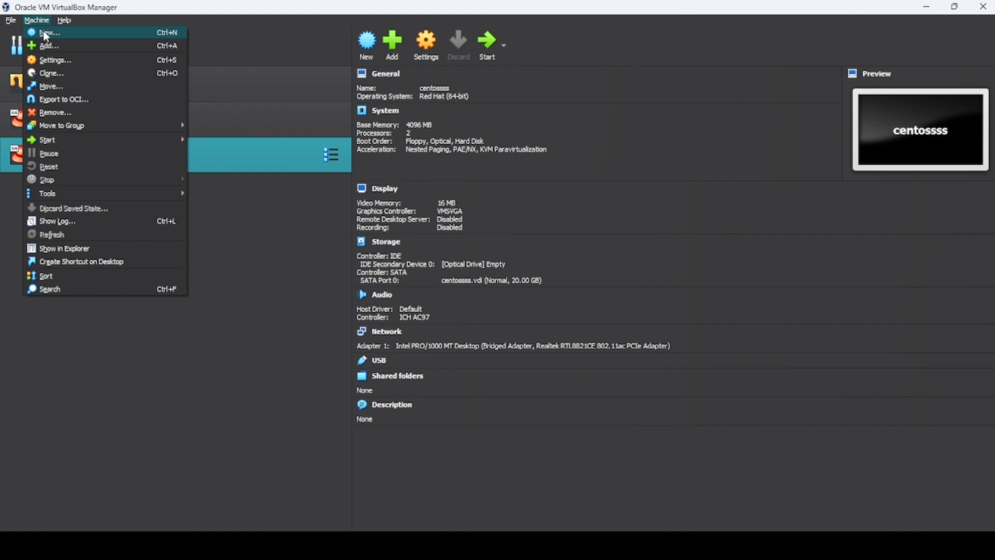
{"action": "left_click", "coordinate": [45, 34]}
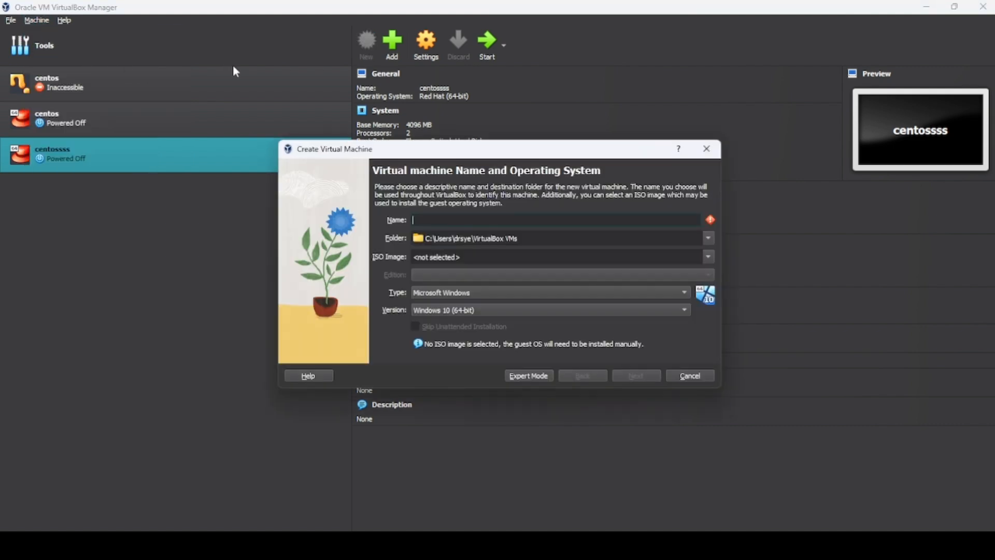
{"action": "type", "text": "cntnos_"}
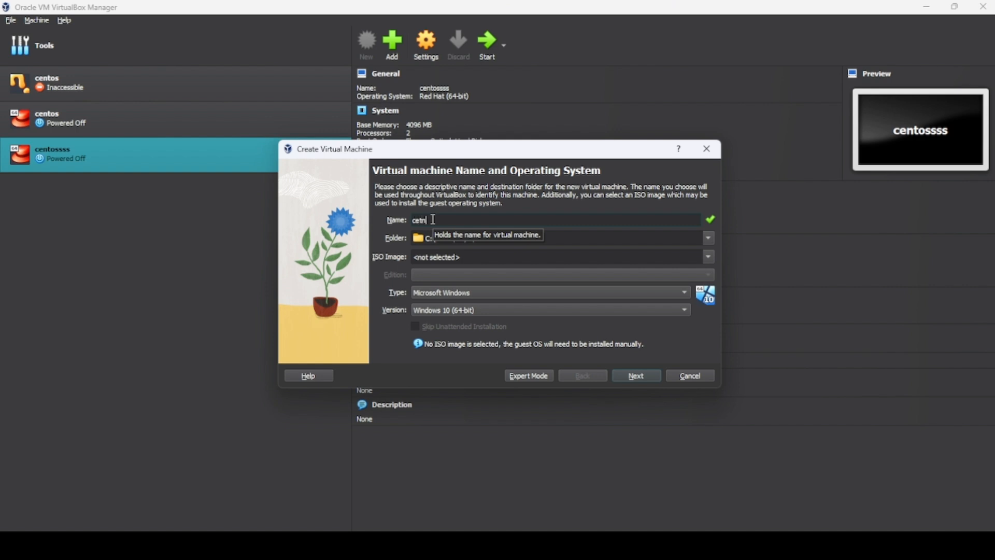
{"action": "key", "text": "BackSpace"}
{"action": "key", "text": "BackSpace"}
{"action": "key", "text": "BackSpace"}
{"action": "key", "text": "BackSpace"}
{"action": "type", "text": "ntos"}
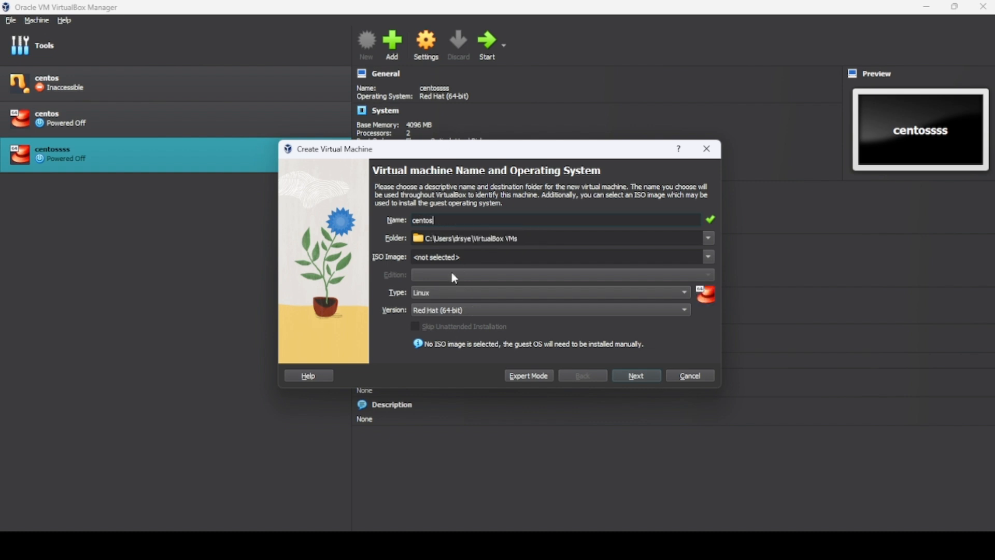
Try to advance past the name and operating system page, dismissing the machine folder notification each time
{"action": "left_click", "coordinate": [633, 377]}
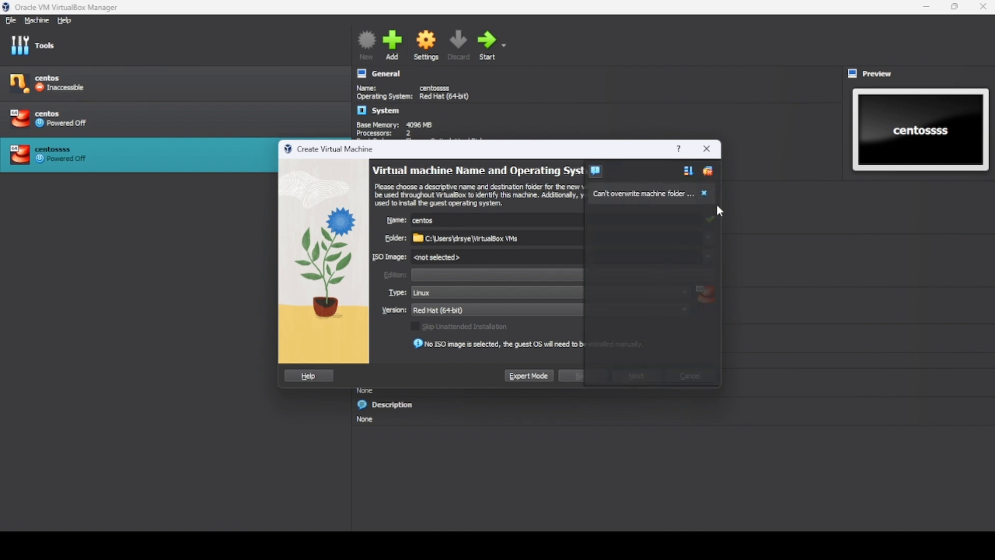
{"action": "left_click", "coordinate": [705, 193]}
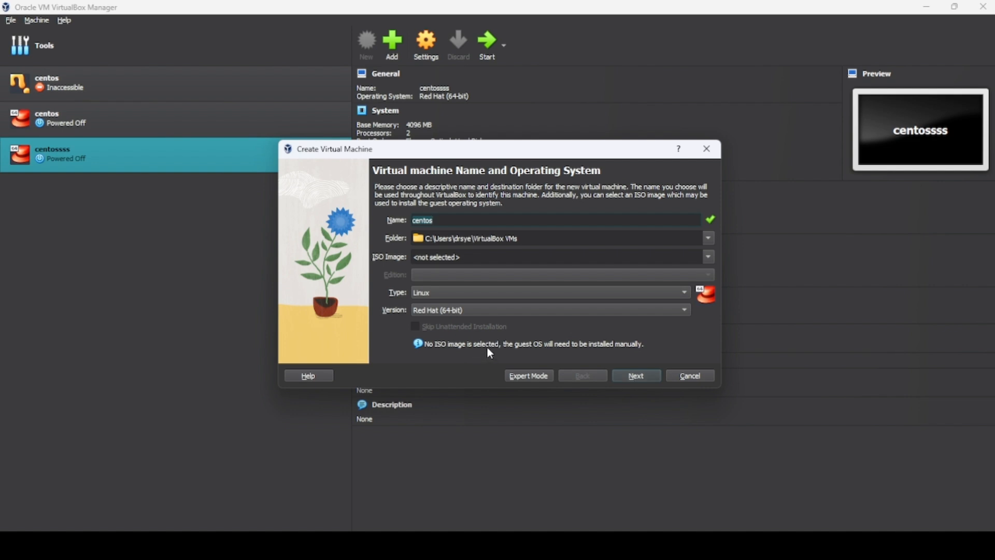
{"action": "left_click", "coordinate": [635, 376]}
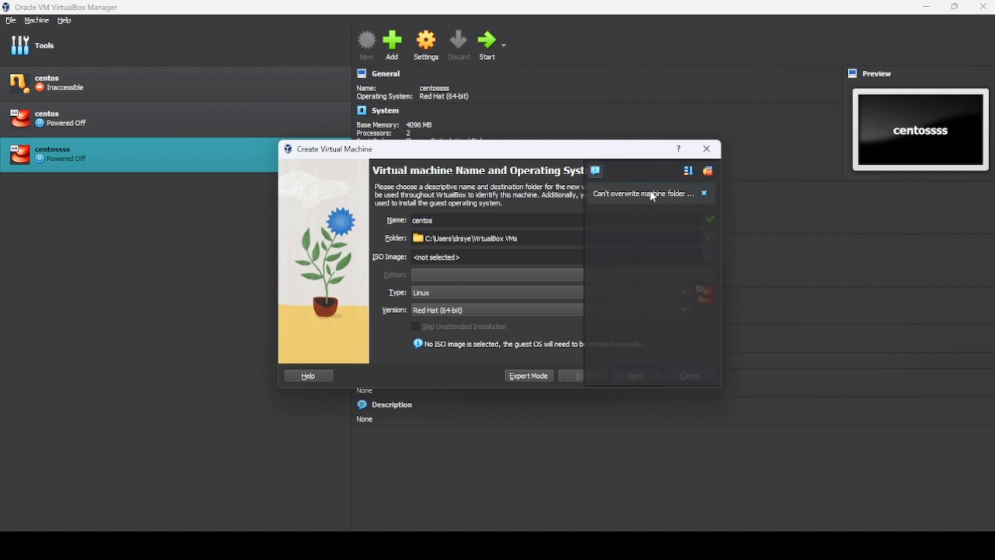
{"action": "left_click", "coordinate": [706, 193]}
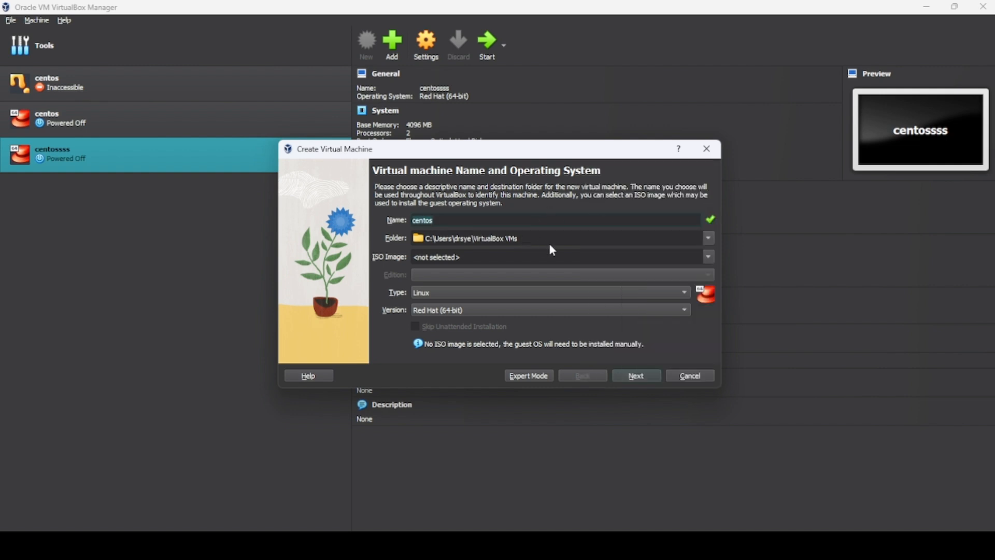
Create a new folder named vms inside VirtualBox VMs and select it as the machine folder
{"action": "left_click", "coordinate": [705, 237]}
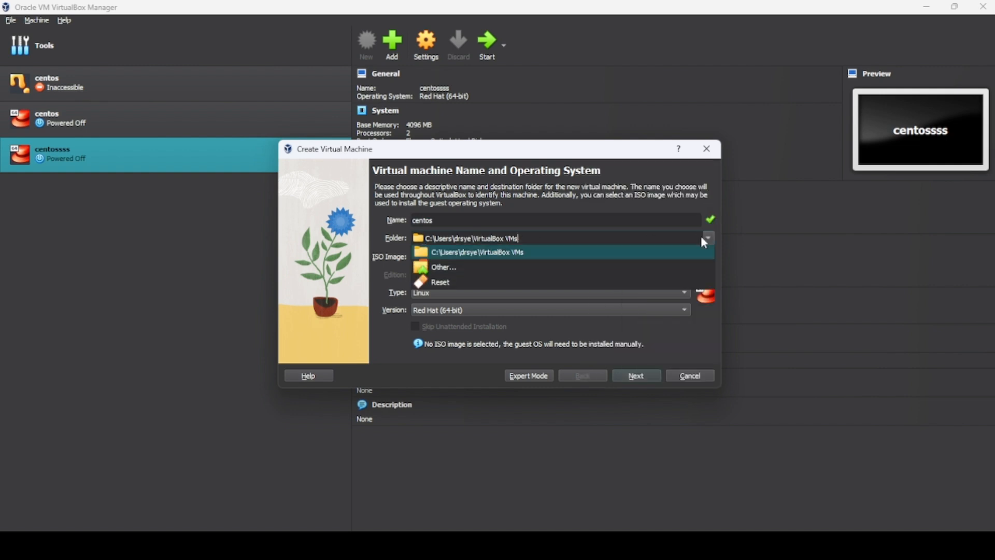
{"action": "left_click", "coordinate": [605, 269]}
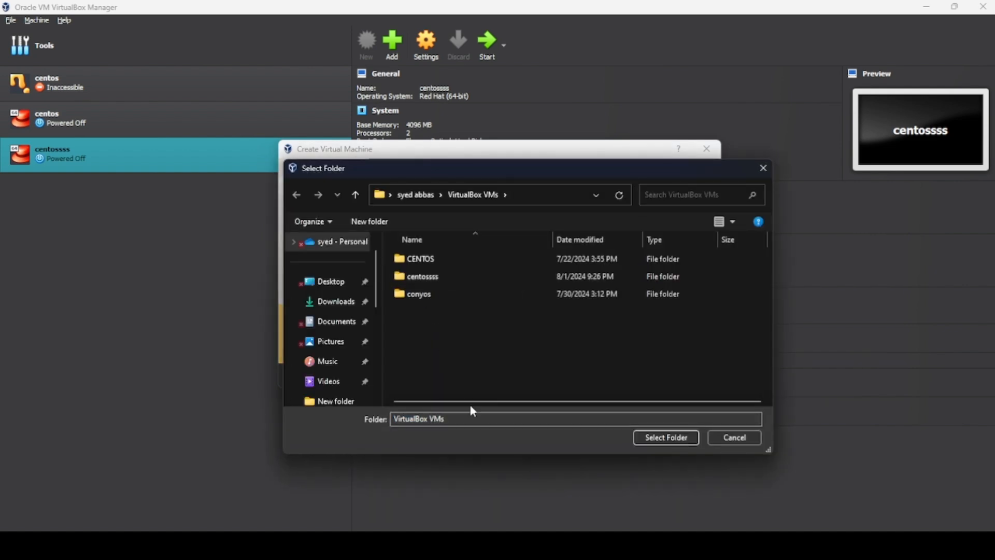
{"action": "right_click", "coordinate": [566, 360]}
{"action": "left_click", "coordinate": [380, 223]}
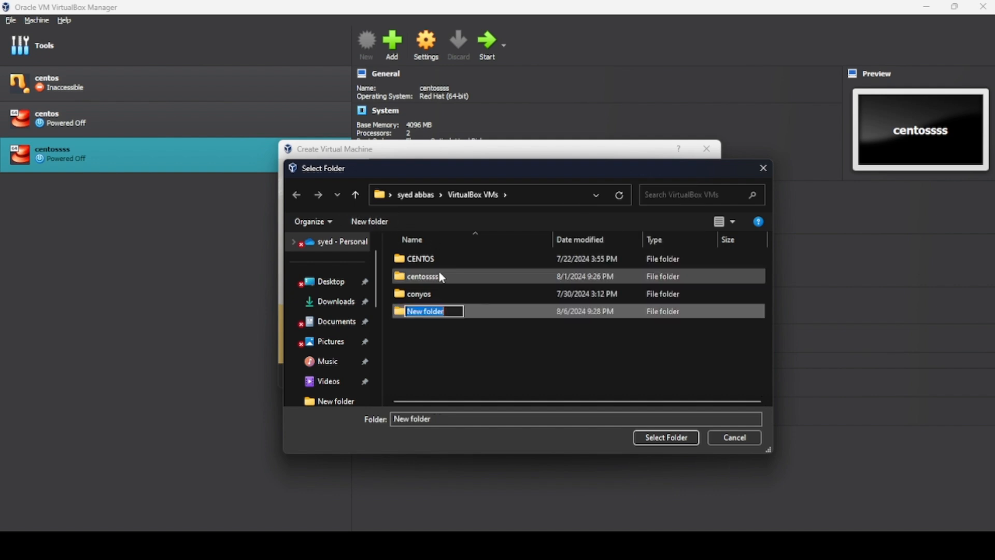
{"action": "type", "text": "vms"}
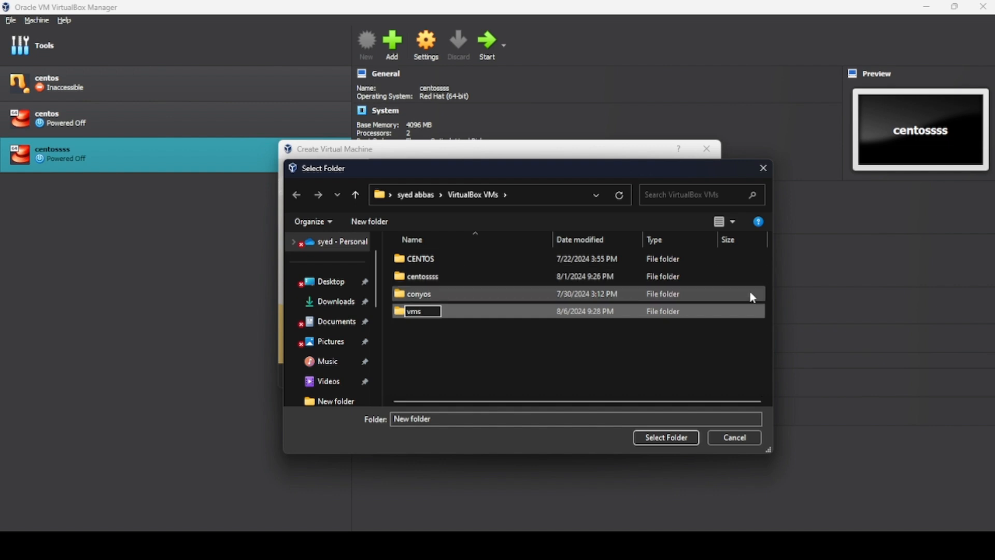
{"action": "key", "text": "Return"}
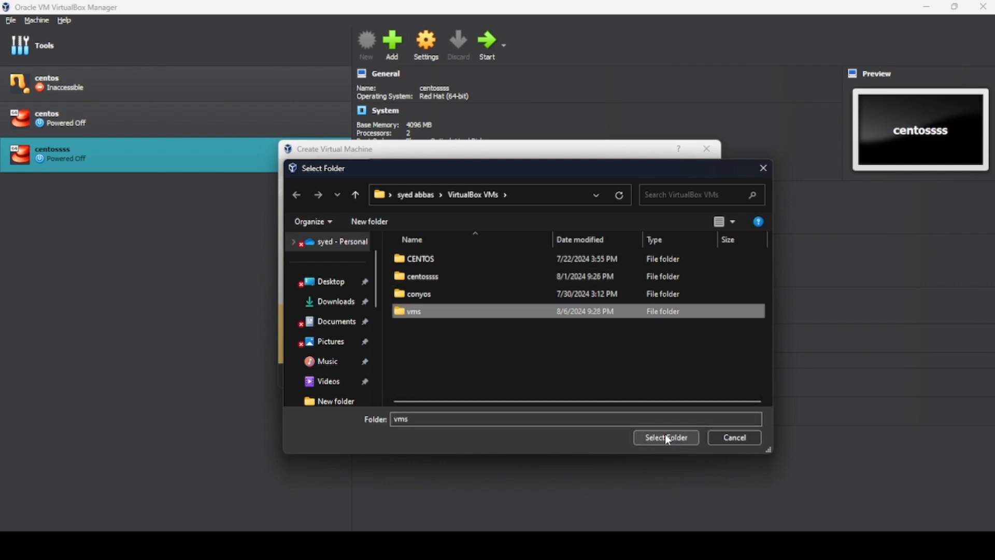
{"action": "left_click", "coordinate": [663, 441]}
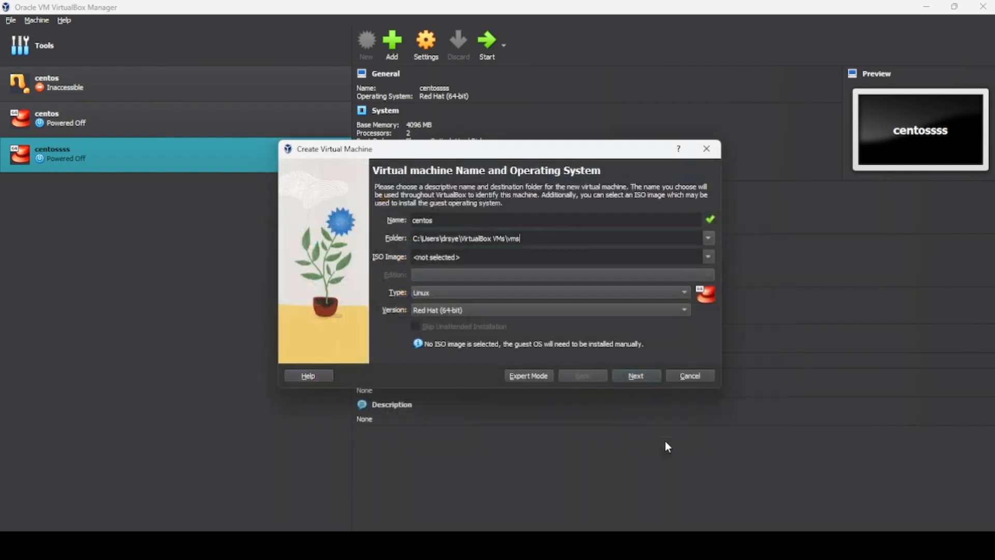
Continue to the hardware page and set the base memory to 4096 MB
{"action": "left_click", "coordinate": [633, 377]}
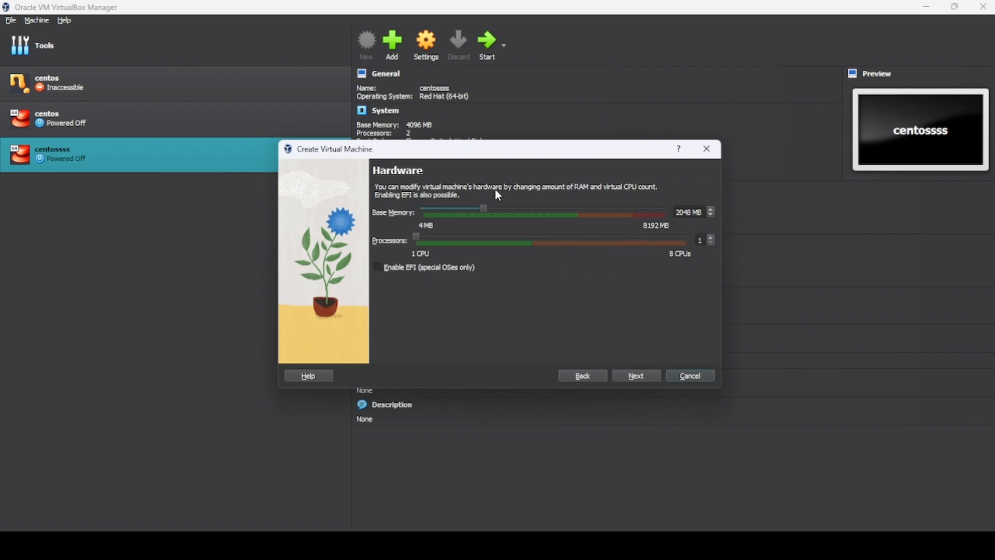
{"action": "left_click_drag", "start_coordinate": [481, 208], "coordinate": [544, 217]}
{"action": "left_click", "coordinate": [637, 383]}
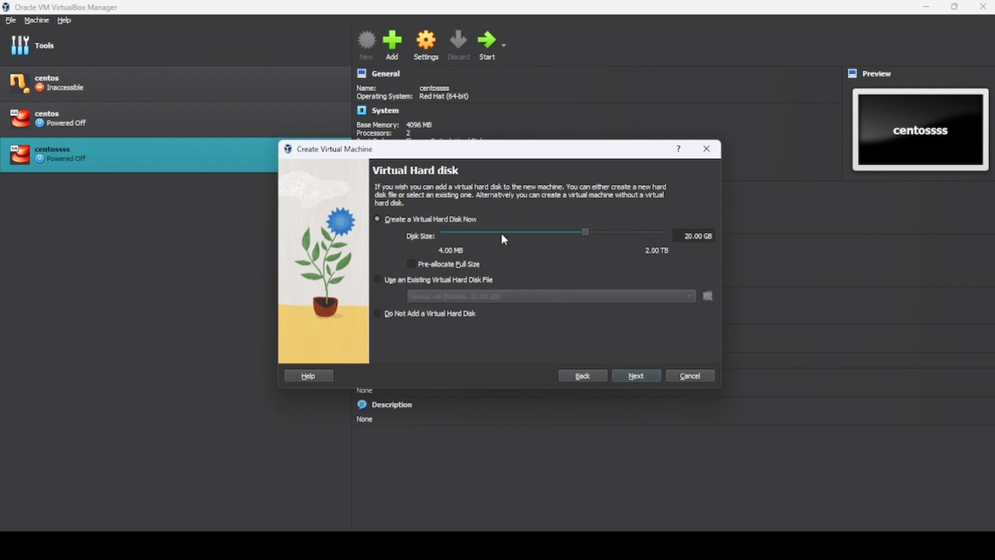
Keep the 20.00 GB virtual hard disk and finish creating the virtual machine
{"action": "left_click", "coordinate": [633, 379]}
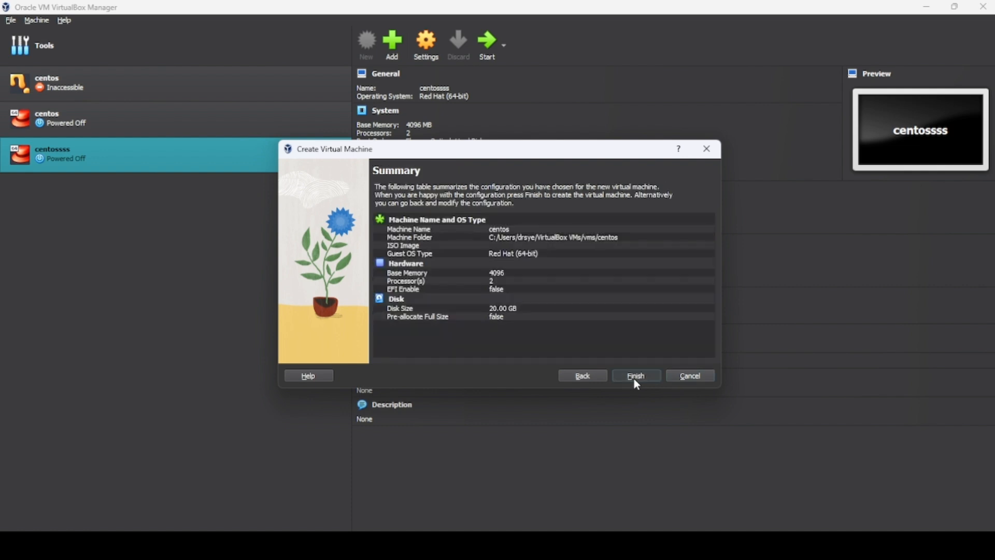
{"action": "left_click", "coordinate": [634, 379]}
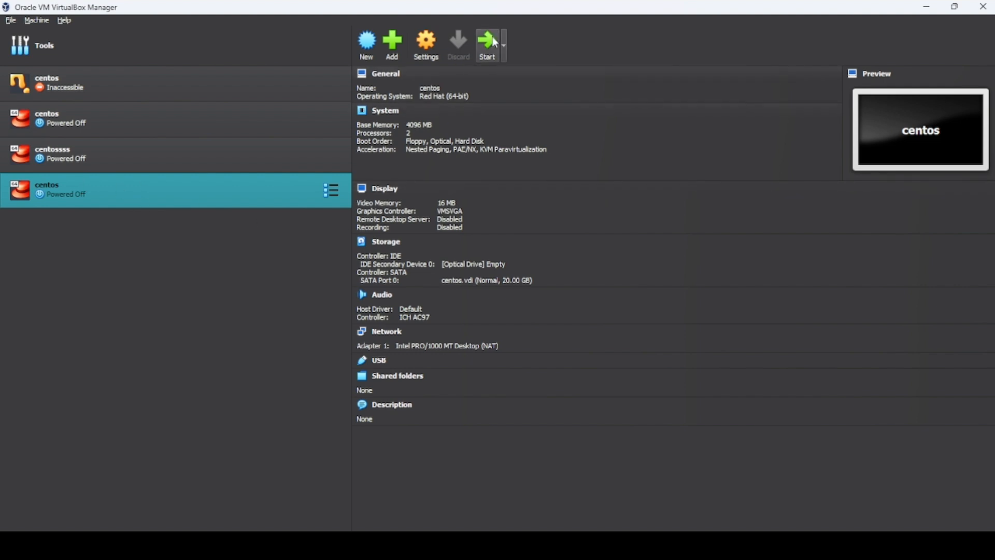
Start the centos machine, mount the CentOS-7 ISO from Documents as its DVD, and retry the boot
{"action": "left_click", "coordinate": [495, 53]}
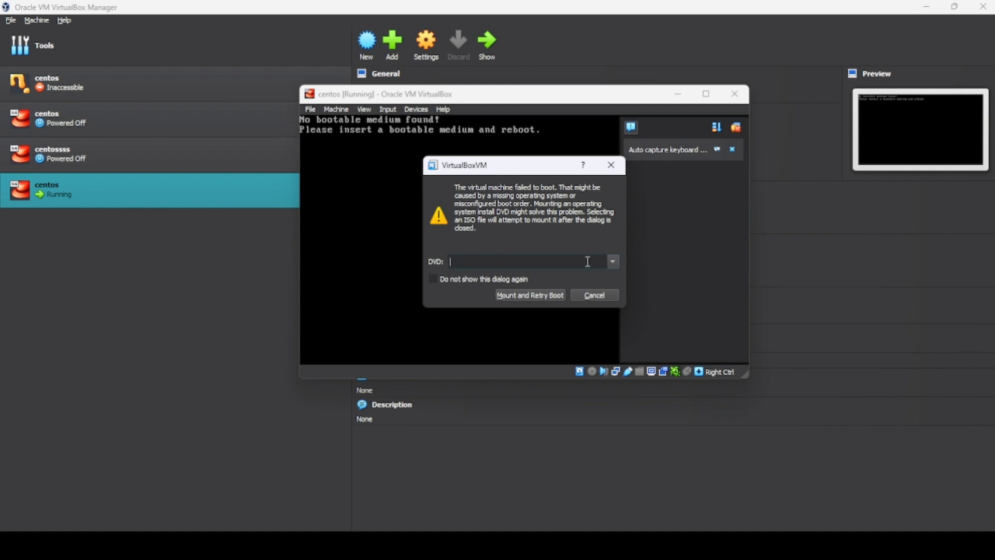
{"action": "left_click", "coordinate": [613, 262]}
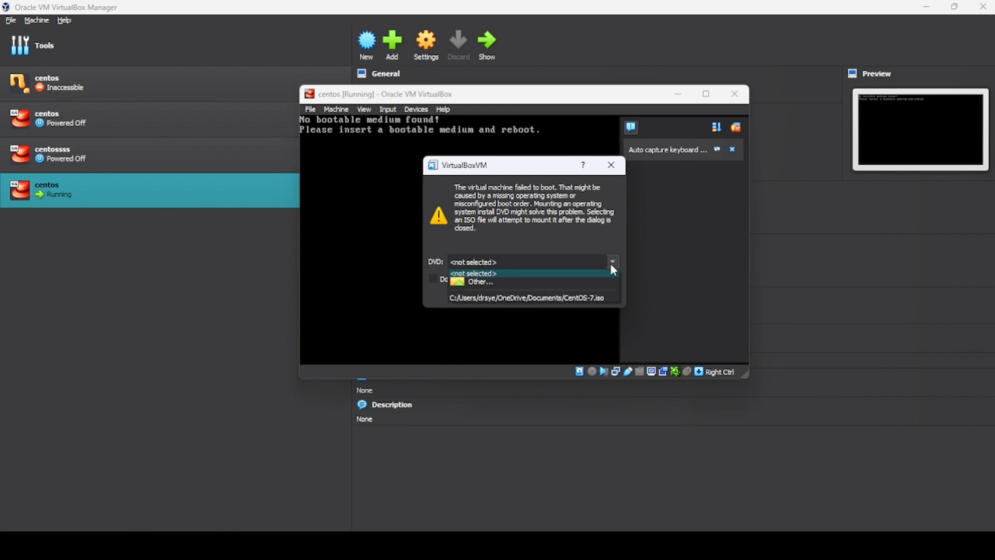
{"action": "left_click", "coordinate": [511, 285]}
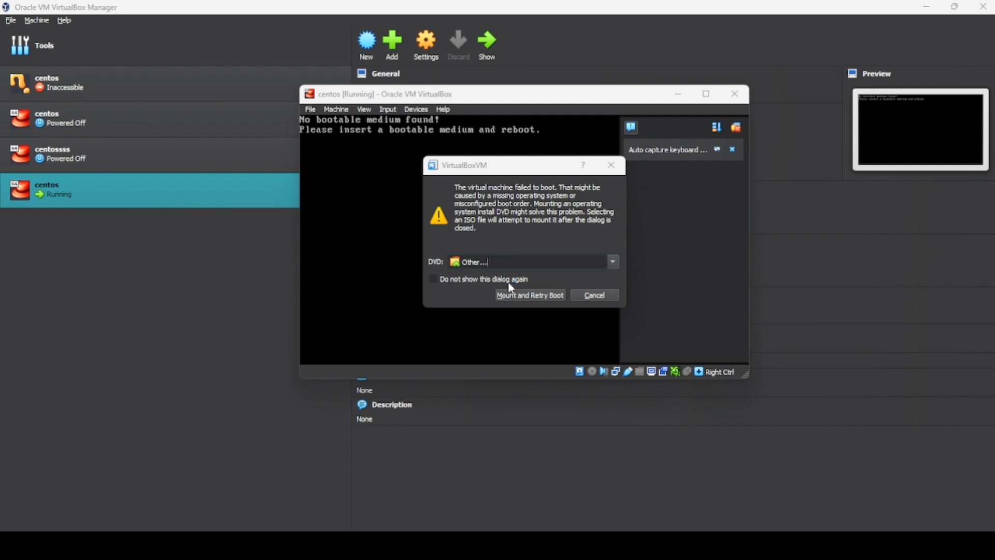
{"action": "left_click_drag", "start_coordinate": [562, 192], "coordinate": [417, 108]}
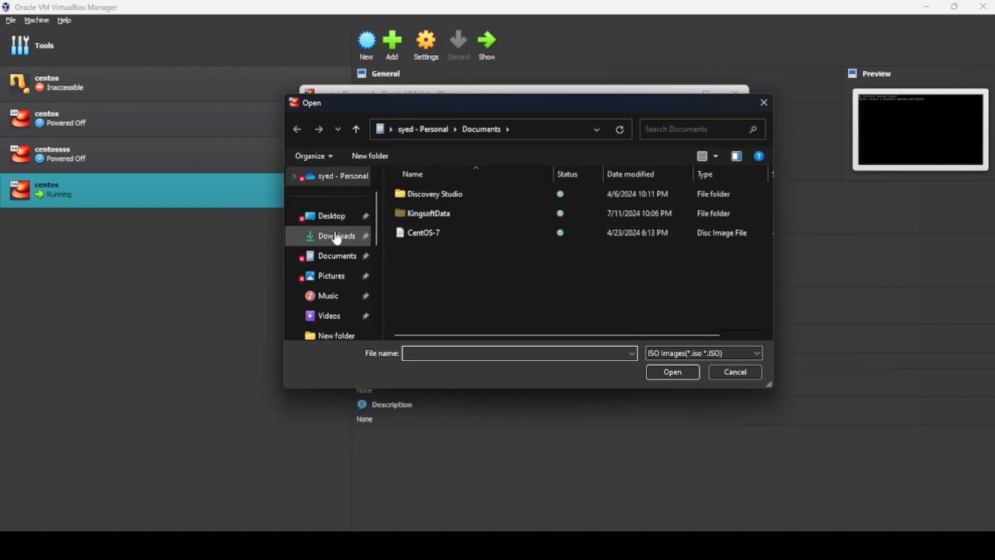
{"action": "scroll", "coordinate": [338, 239], "scroll_direction": "down", "scroll_amount": 1}
{"action": "left_click", "coordinate": [439, 238]}
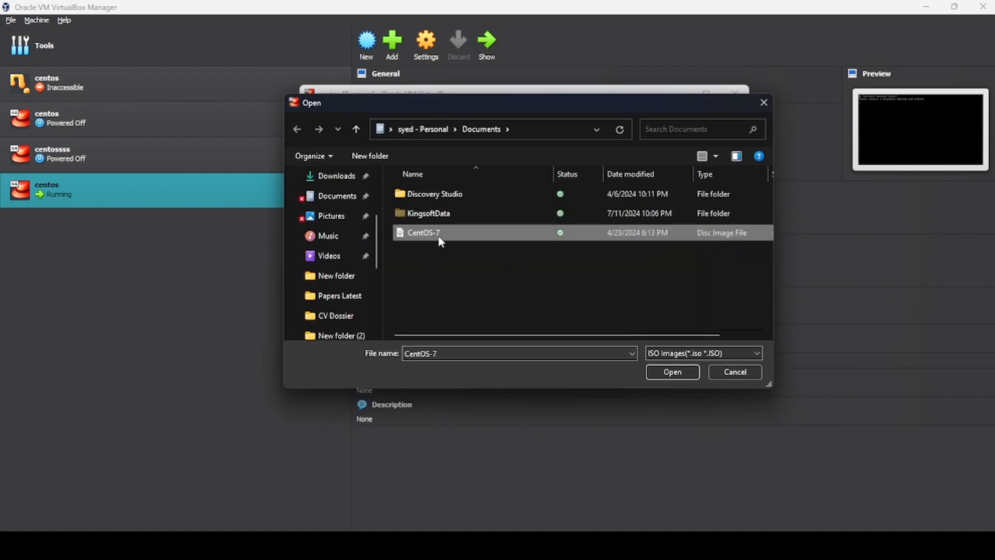
{"action": "left_click", "coordinate": [671, 373]}
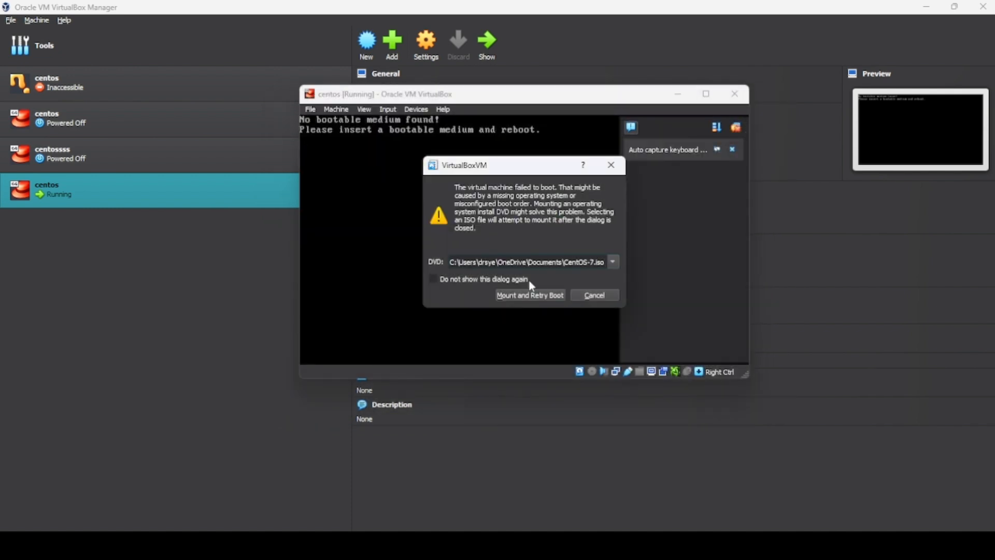
{"action": "left_click", "coordinate": [529, 297]}
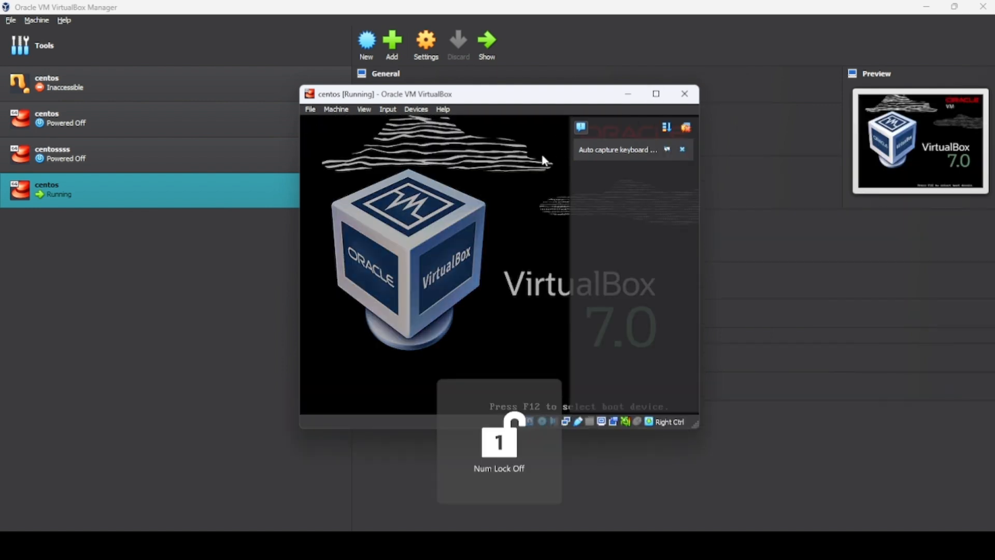
Maximize the VM window and boot the Install CentOS 7 option from the boot menu
{"action": "left_click", "coordinate": [656, 94]}
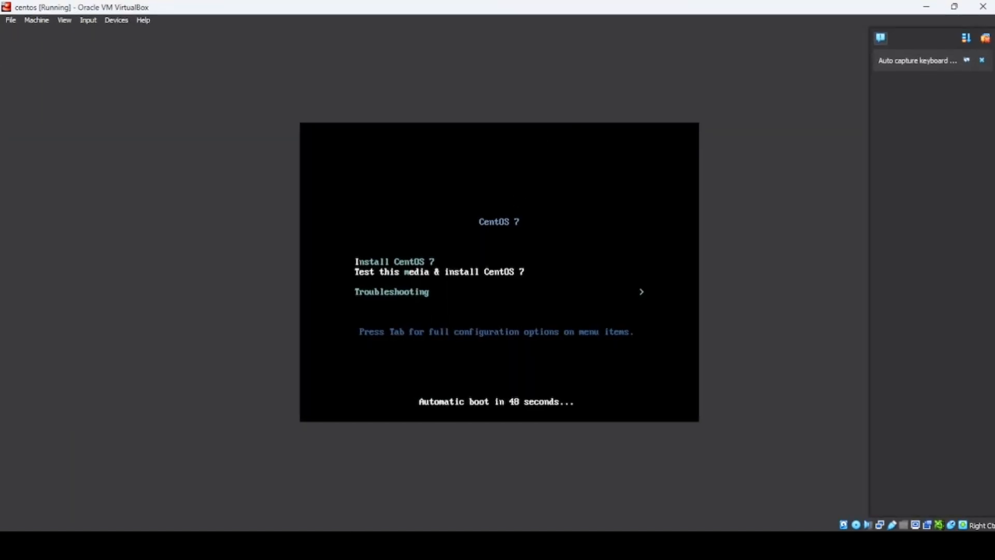
{"action": "key", "text": "Up"}
{"action": "key", "text": "Down"}
{"action": "key", "text": "Up"}
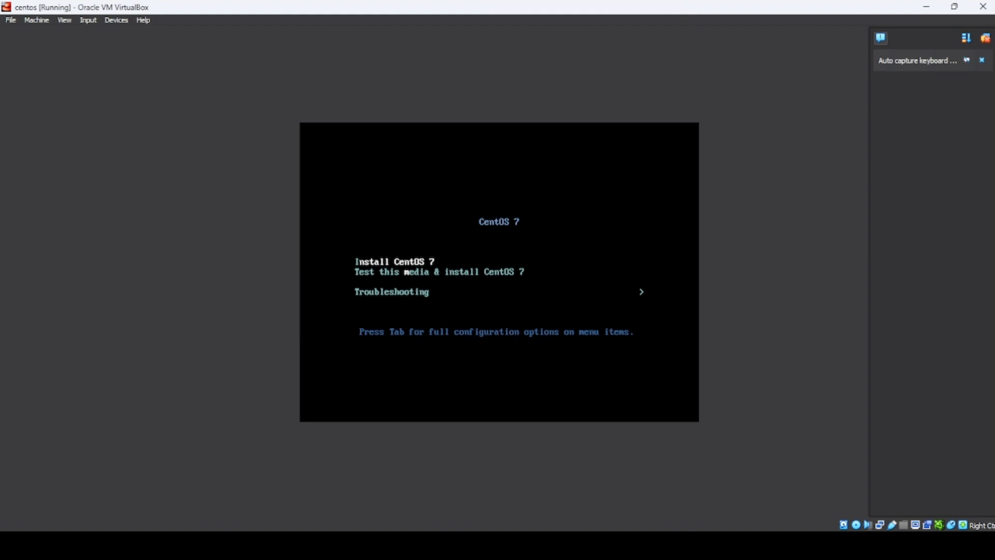
{"action": "key", "text": "Return"}
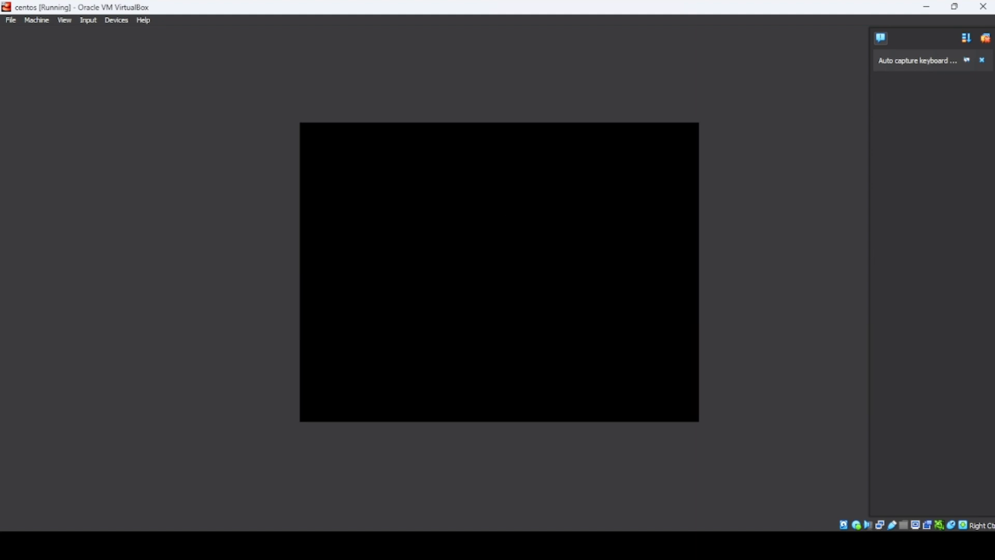
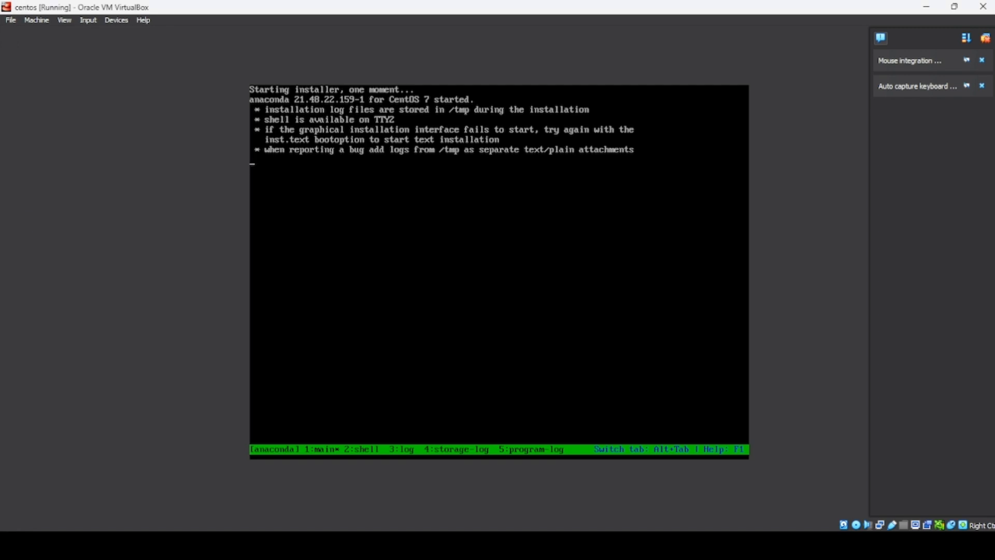
Keep English (United States) as the installation language and continue to the installation summary
{"action": "key", "text": "Num_Lock"}
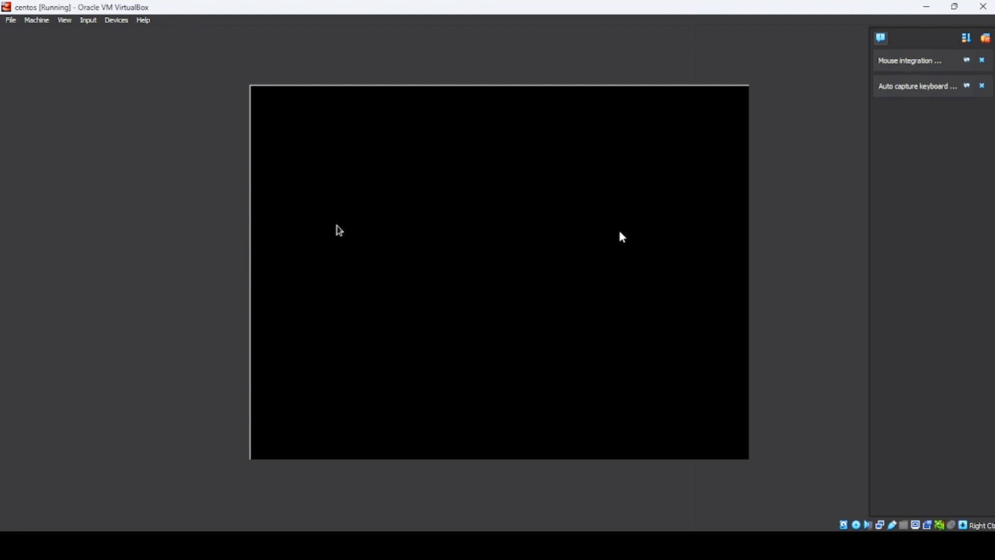
{"action": "left_click", "coordinate": [474, 284]}
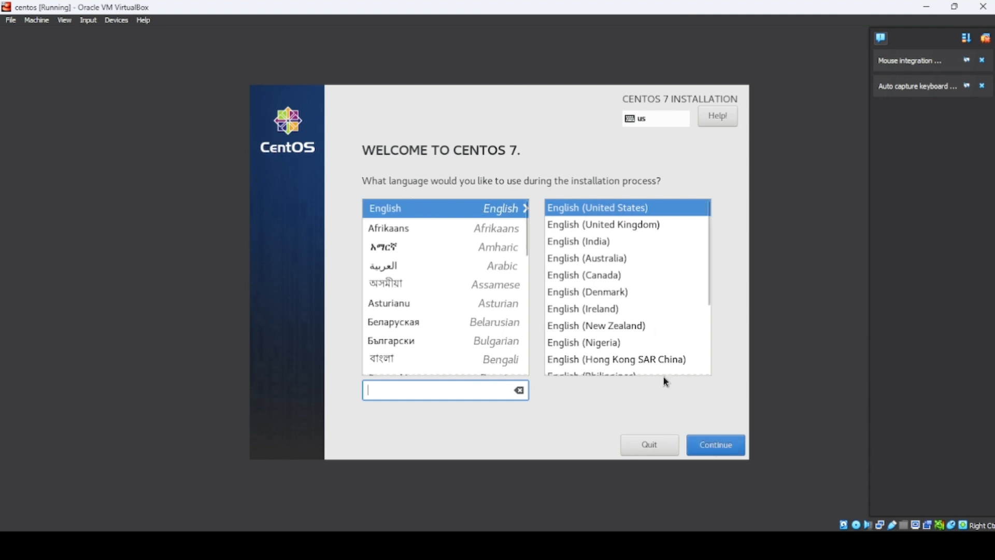
{"action": "left_click", "coordinate": [709, 448]}
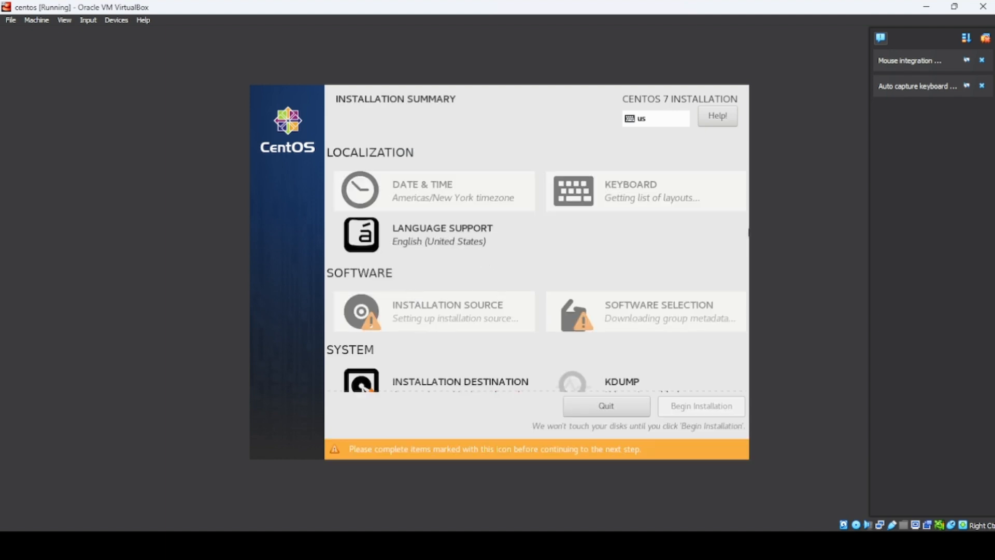
Accept the 20 GiB ATA VBOX HARDDISK with automatic partitioning as the installation destination
{"action": "scroll", "coordinate": [469, 261], "scroll_direction": "down", "scroll_amount": 1}
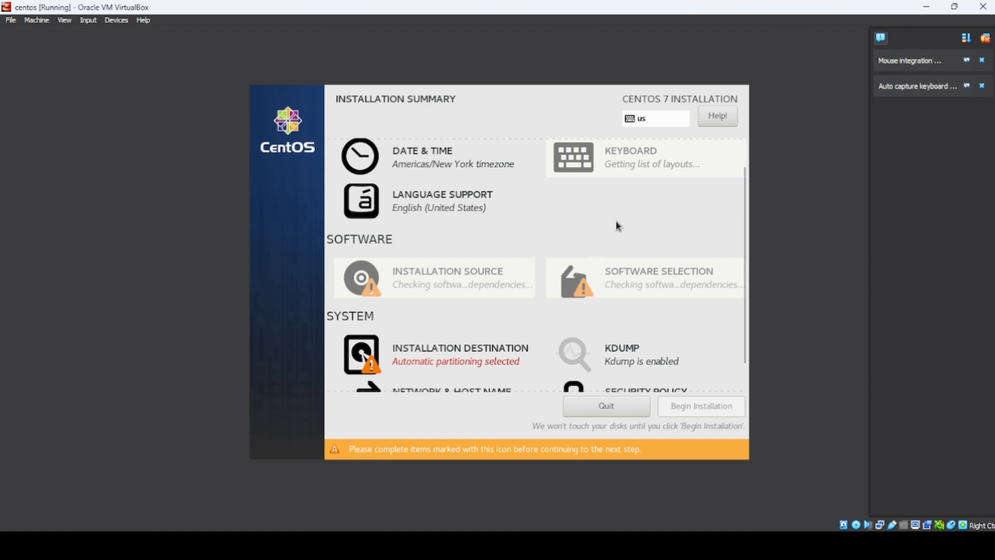
{"action": "left_click", "coordinate": [398, 347]}
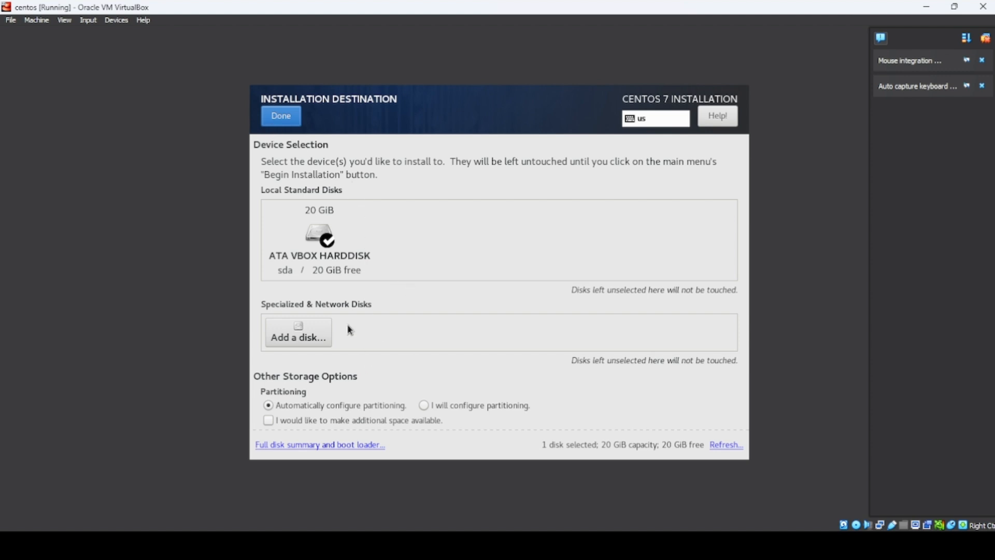
{"action": "left_click", "coordinate": [281, 117]}
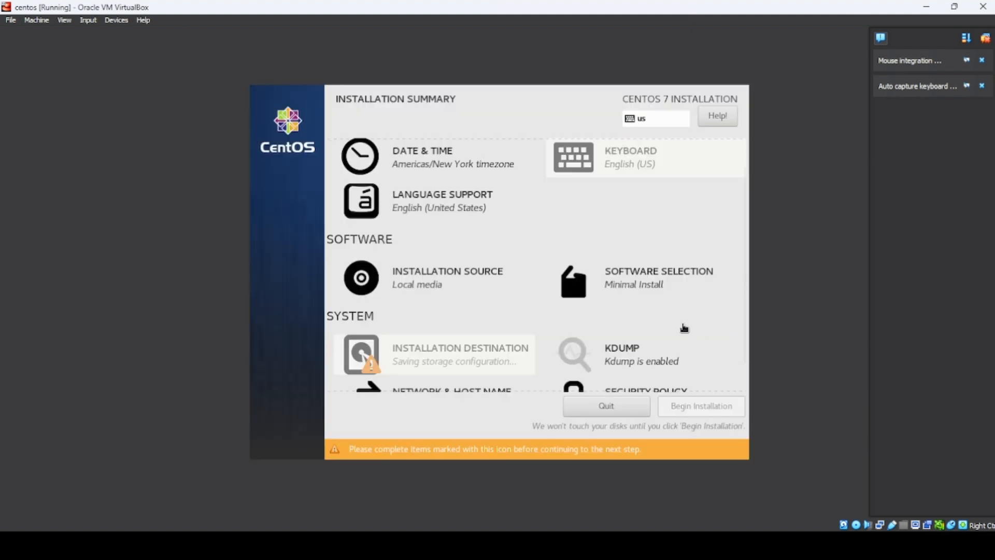
Keep Minimal Install as the software selection and begin the installation
{"action": "left_click", "coordinate": [695, 290]}
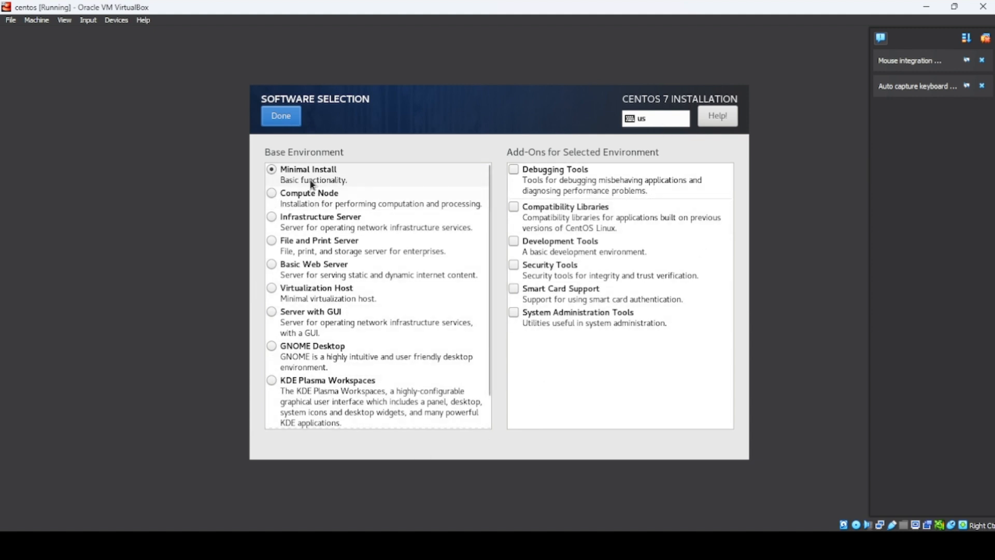
{"action": "left_click", "coordinate": [281, 115]}
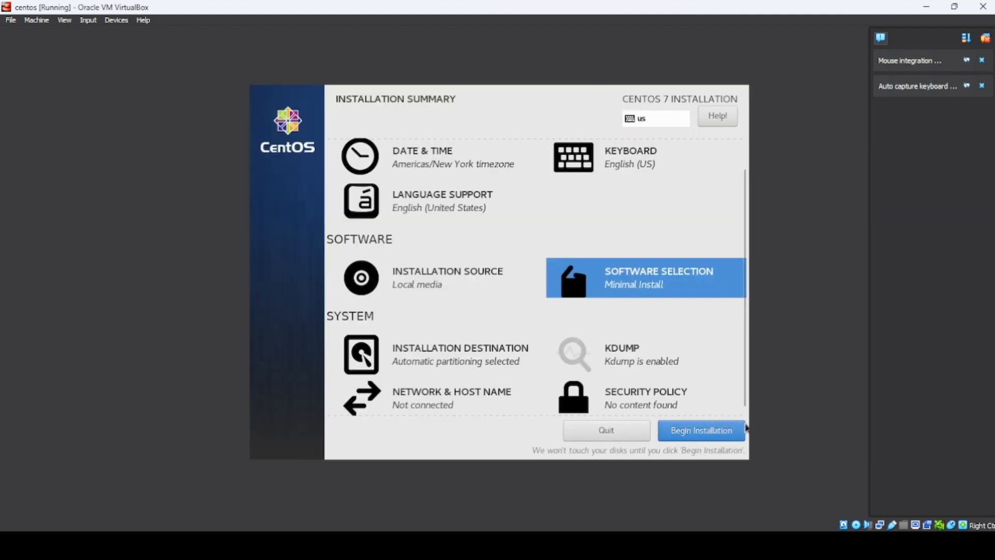
{"action": "left_click", "coordinate": [672, 438]}
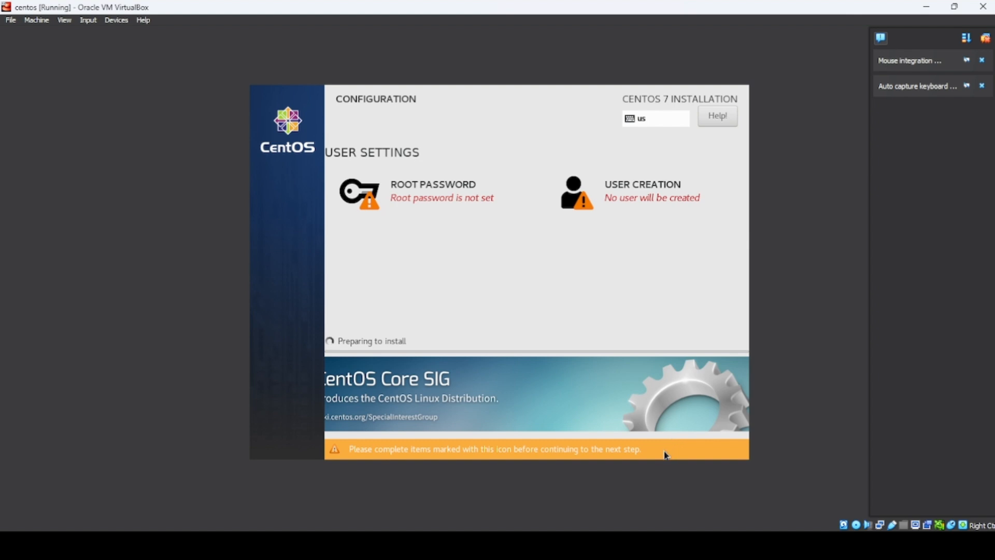
Set and confirm the root password, accepting it despite the short-password warning
{"action": "left_click", "coordinate": [399, 196]}
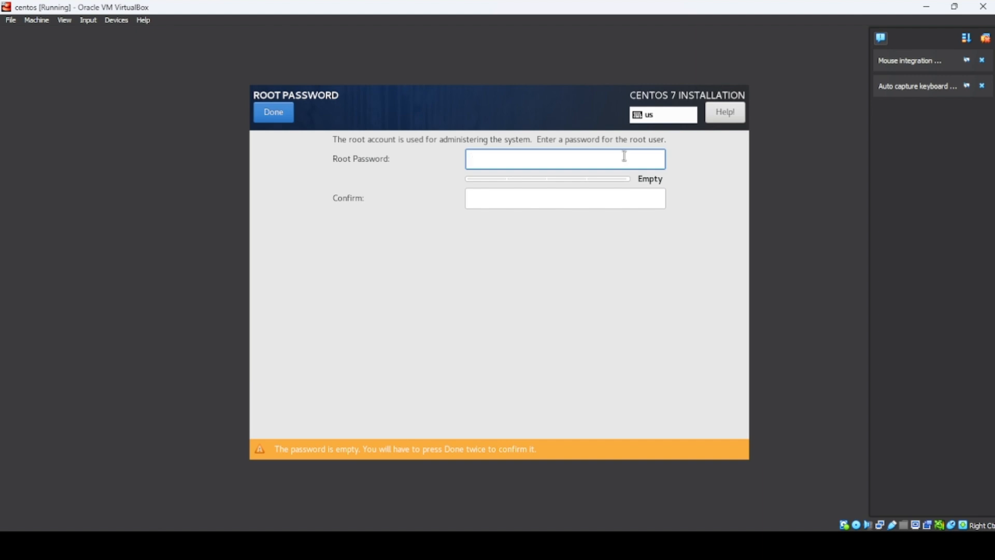
{"action": "type", "text": "root"}
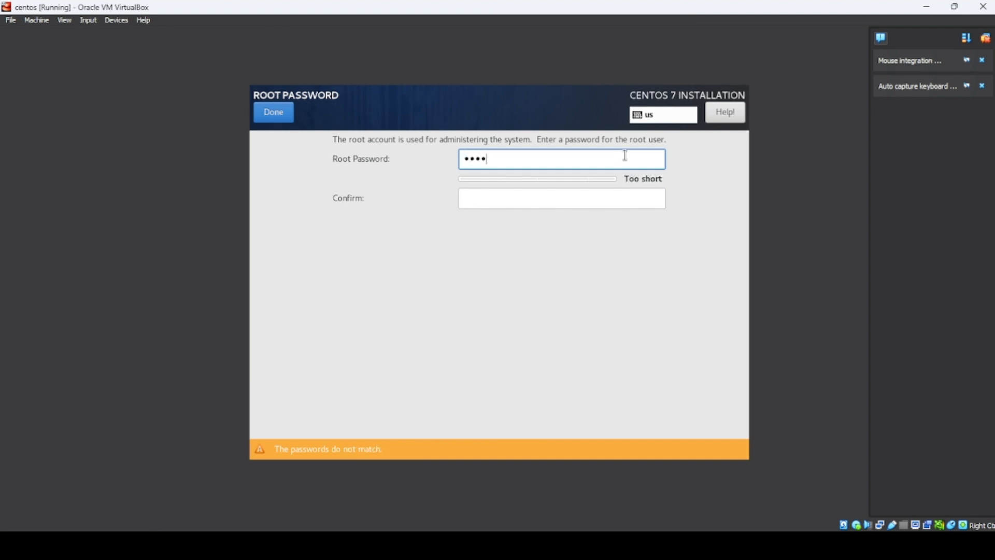
{"action": "left_click", "coordinate": [611, 195]}
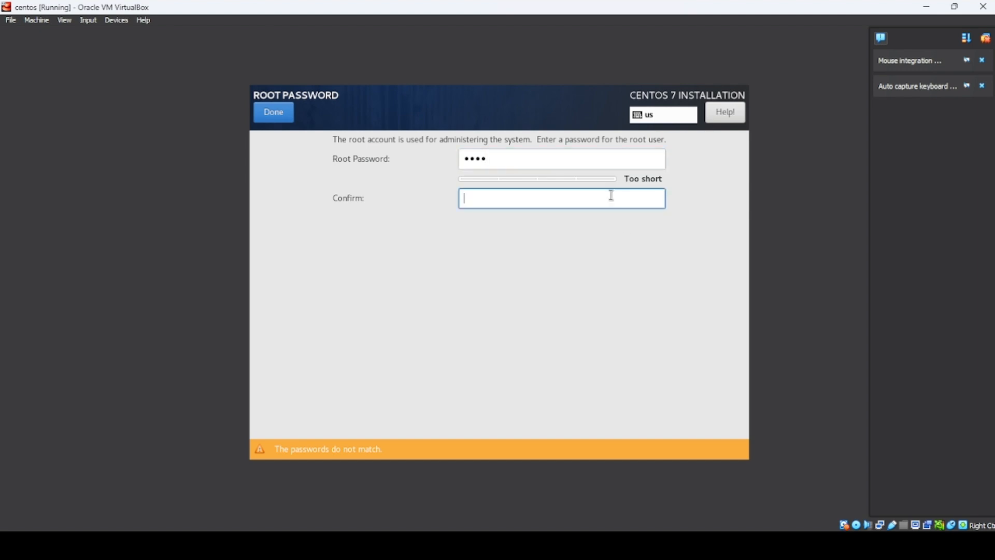
{"action": "type", "text": "root"}
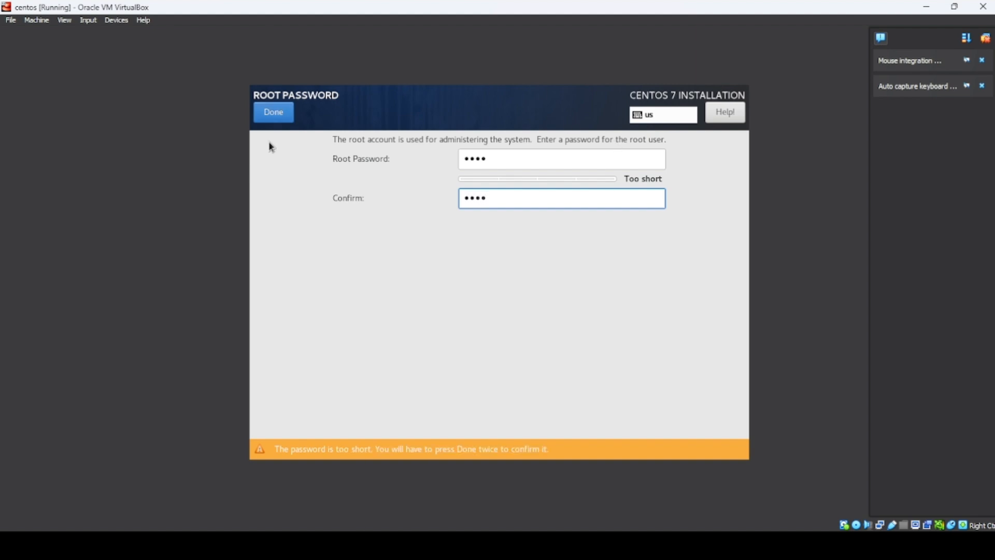
{"action": "left_click", "coordinate": [284, 110]}
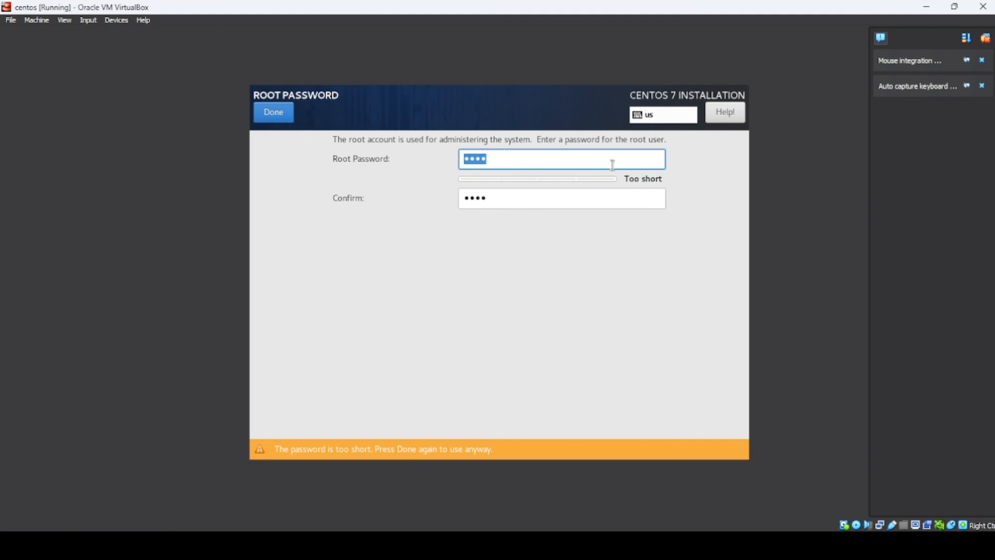
{"action": "left_click", "coordinate": [282, 116]}
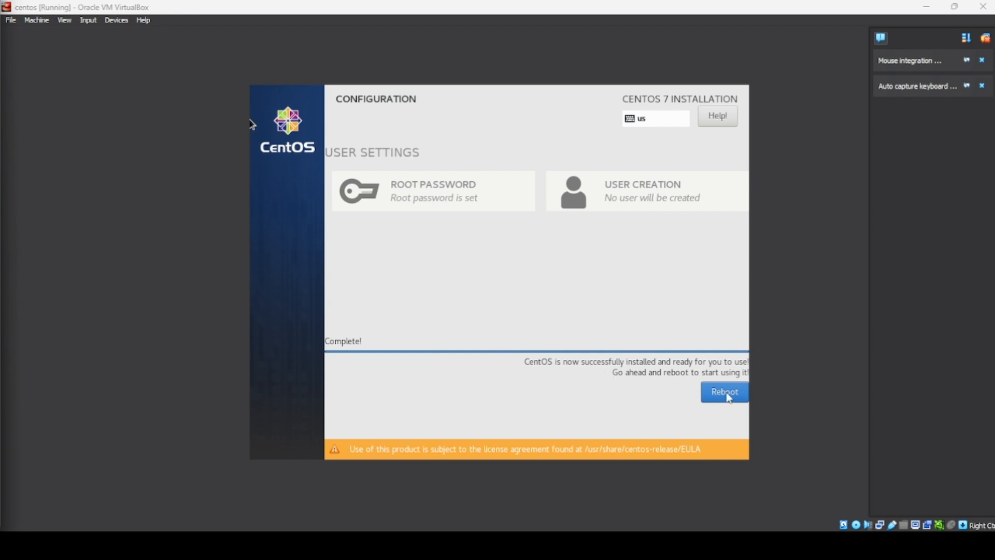
Reboot the virtual machine into the newly installed CentOS system
{"action": "key", "text": "Num_Lock"}
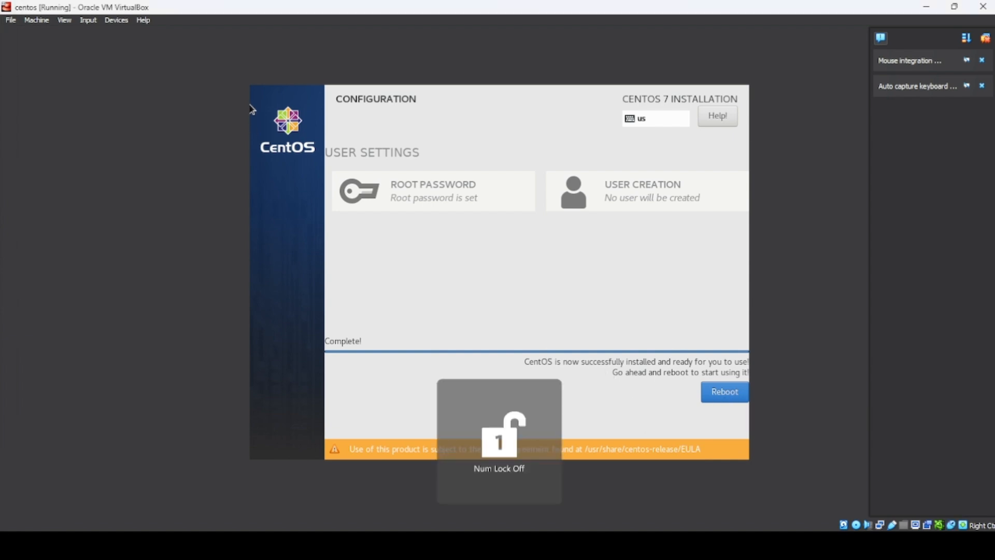
{"action": "left_click", "coordinate": [738, 392]}
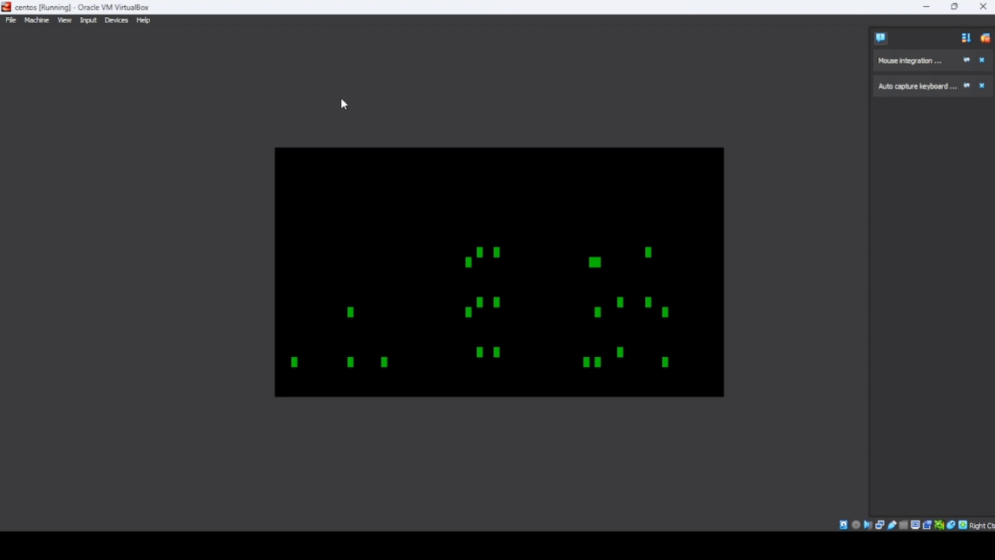
{"action": "key", "text": "Return"}
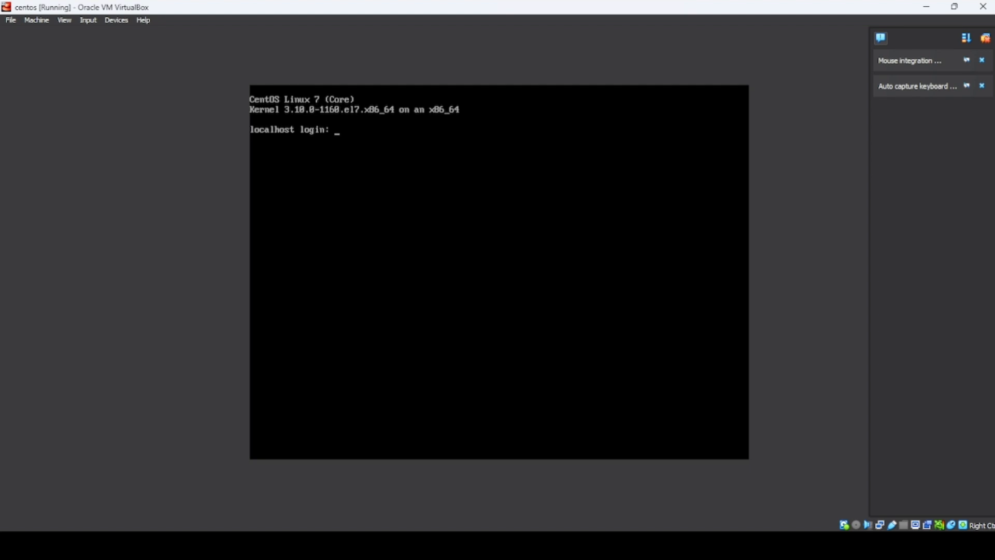
Log in at the console as root and enter the root password
{"action": "type", "text": "root"}
{"action": "key", "text": "Return"}
{"action": "key", "text": "Return"}
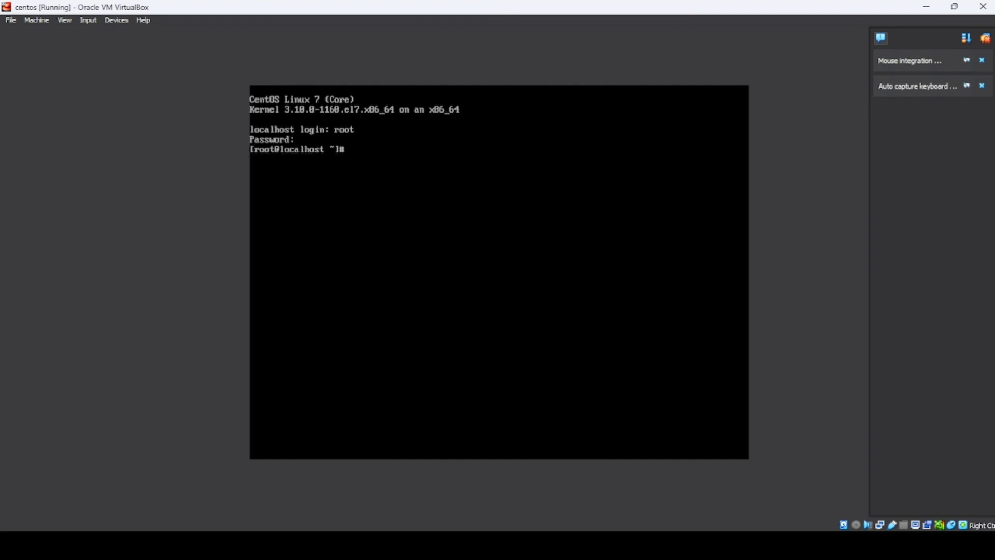
Clear the terminal screen and list the contents of the root home directory
{"action": "type", "text": "clear"}
{"action": "key", "text": "Return"}
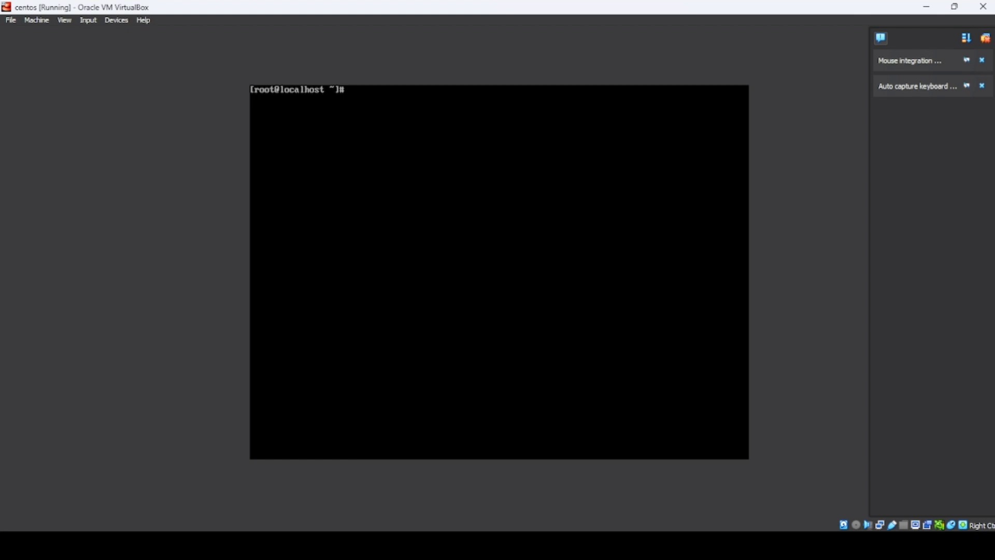
{"action": "type", "text": "ls"}
{"action": "key", "text": "Return"}
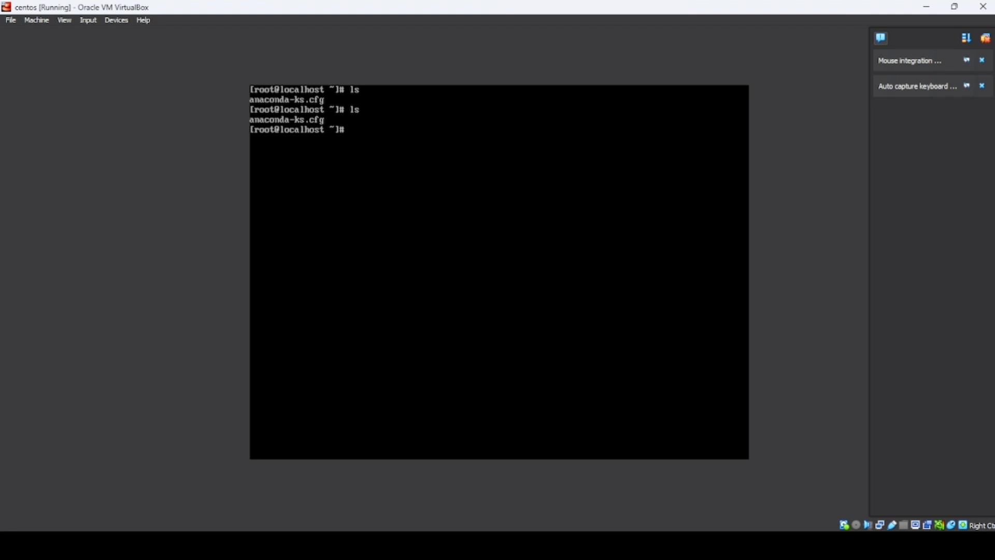
{"action": "type", "text": "clear"}
{"action": "key", "text": "Return"}
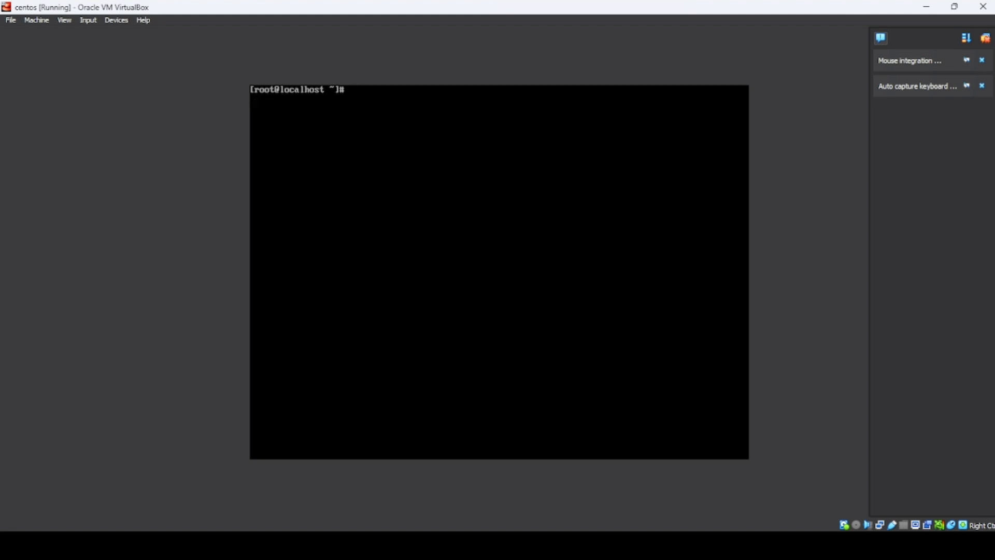
{"action": "type", "text": "ls"}
{"action": "key", "text": "Return"}
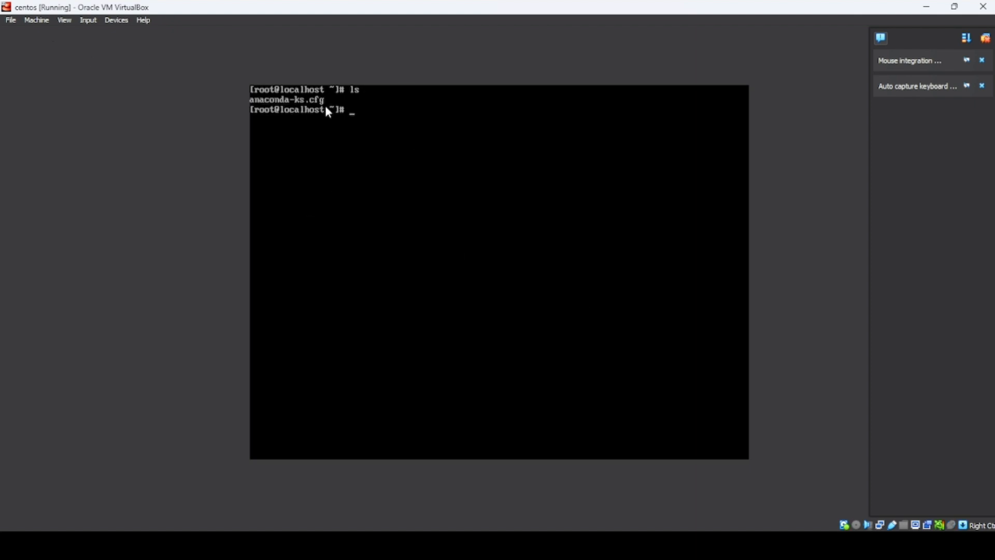
Create a directory named aryan with mkdir and list the home directory
{"action": "left_click", "coordinate": [399, 165]}
{"action": "type", "text": "mkdir"}
{"action": "type", "text": "aryan"}
{"action": "key", "text": "Return"}
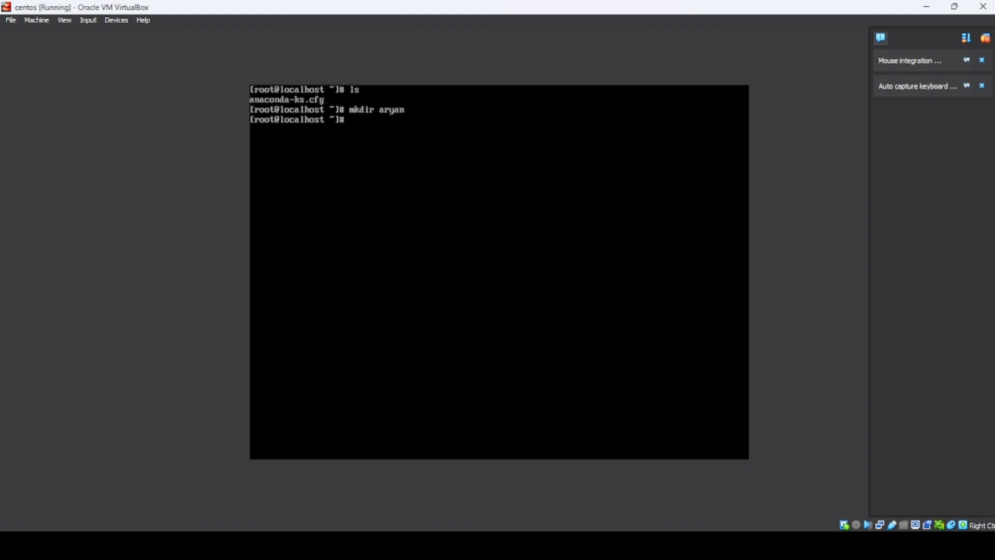
{"action": "key", "text": "Return"}
{"action": "key", "text": "Return"}
{"action": "key", "text": "Return"}
{"action": "type", "text": "ls"}
{"action": "key", "text": "Return"}
{"action": "key", "text": "Control_R"}
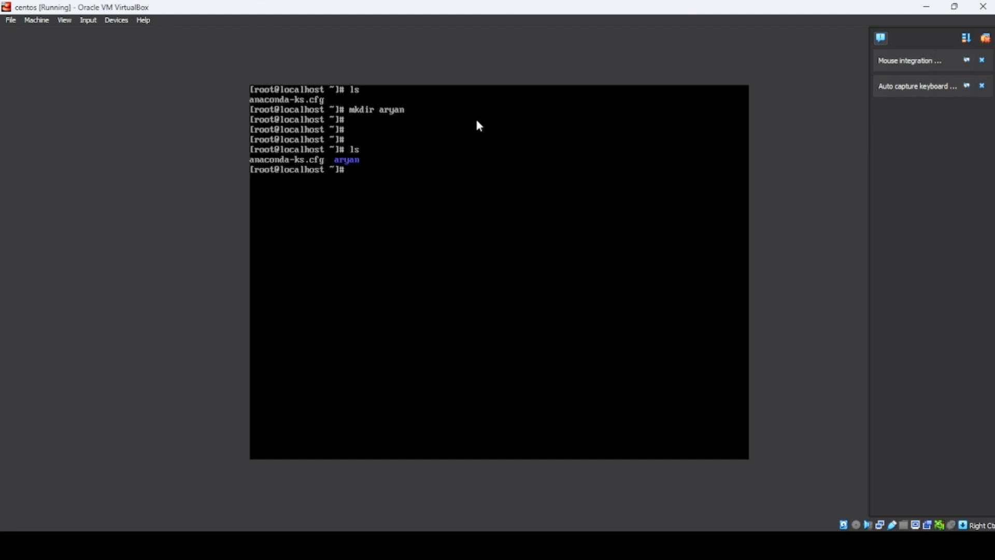
Create an empty file named aryan1 with touch and list the home directory
{"action": "left_click", "coordinate": [341, 168]}
{"action": "type", "text": "touch aryan1"}
{"action": "key", "text": "Return"}
{"action": "key", "text": "Return"}
{"action": "key", "text": "Return"}
{"action": "key", "text": "Return"}
{"action": "type", "text": "ls"}
{"action": "key", "text": "Return"}
{"action": "type", "text": "s"}
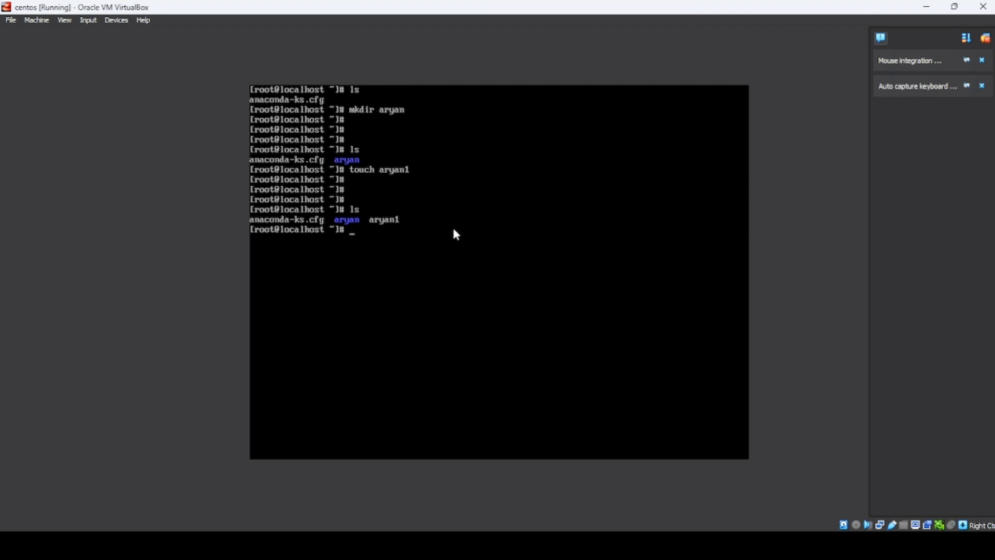
List the home directory contents in long format with ll
{"action": "left_click", "coordinate": [397, 218]}
{"action": "type", "text": "ll"}
{"action": "key", "text": "Return"}
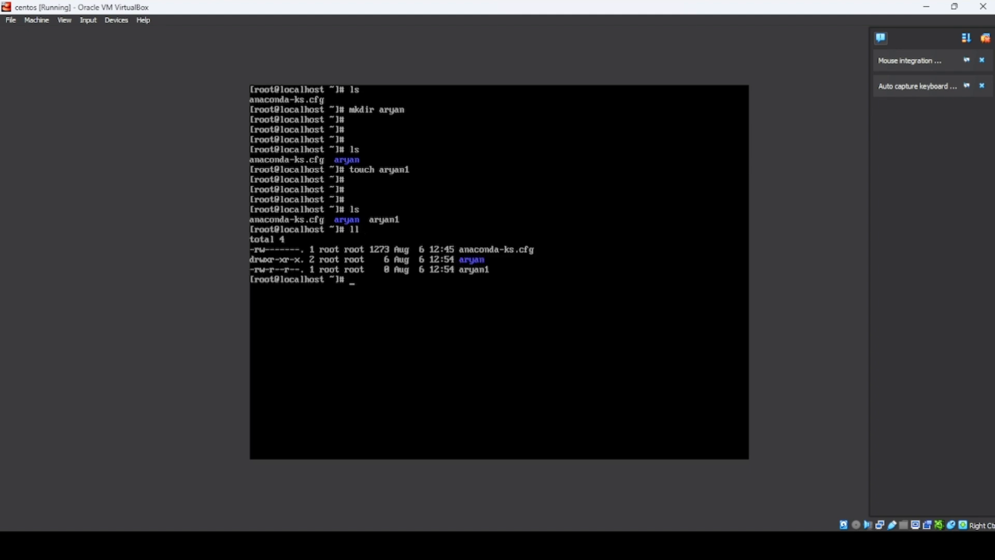